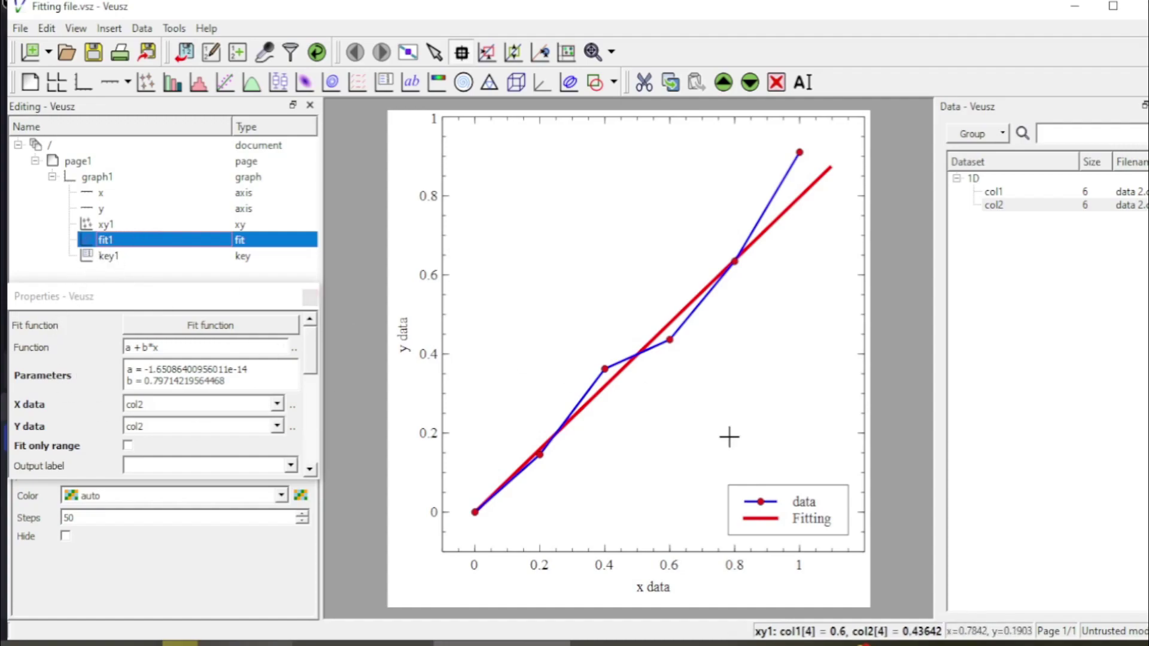
Step: Select the key and drag the data/Fitting legend toward the upper left of the plot
click(108, 257)
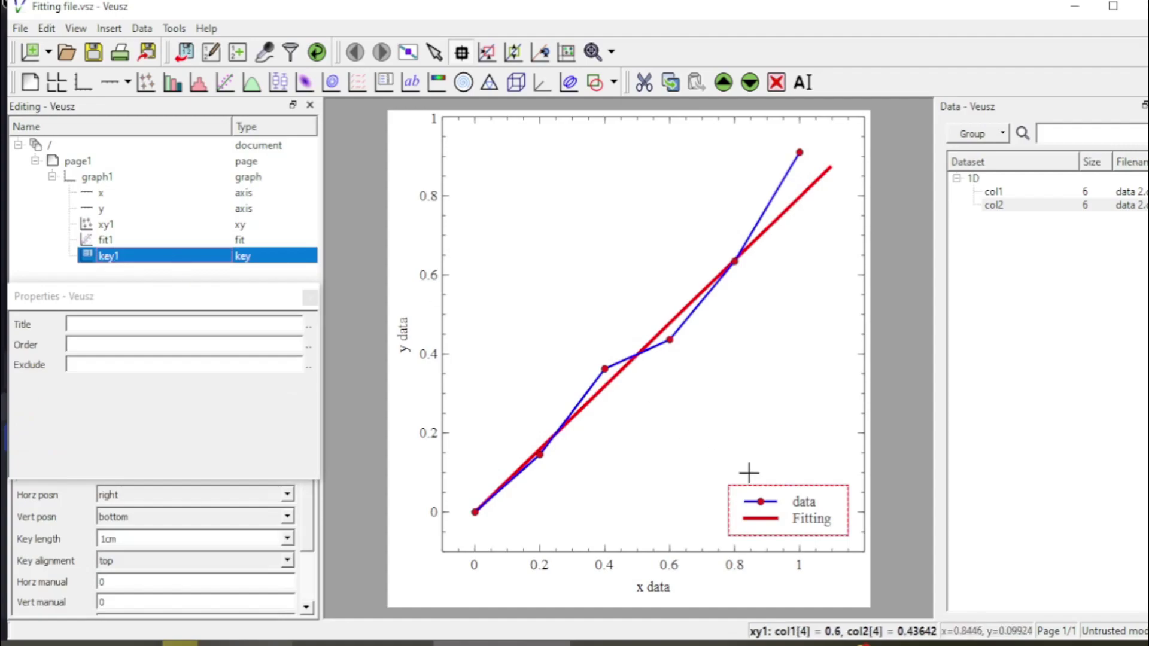
drag(784, 483, 543, 205)
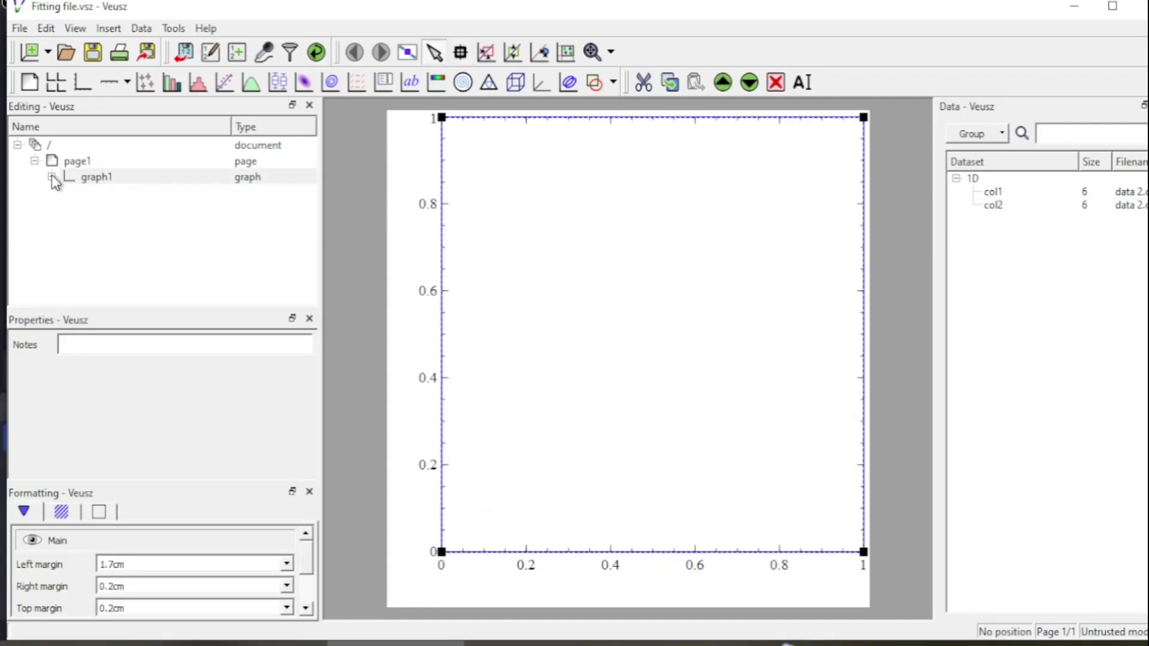
Step: Expand graph1 and give axis x the label 'x data'
click(52, 176)
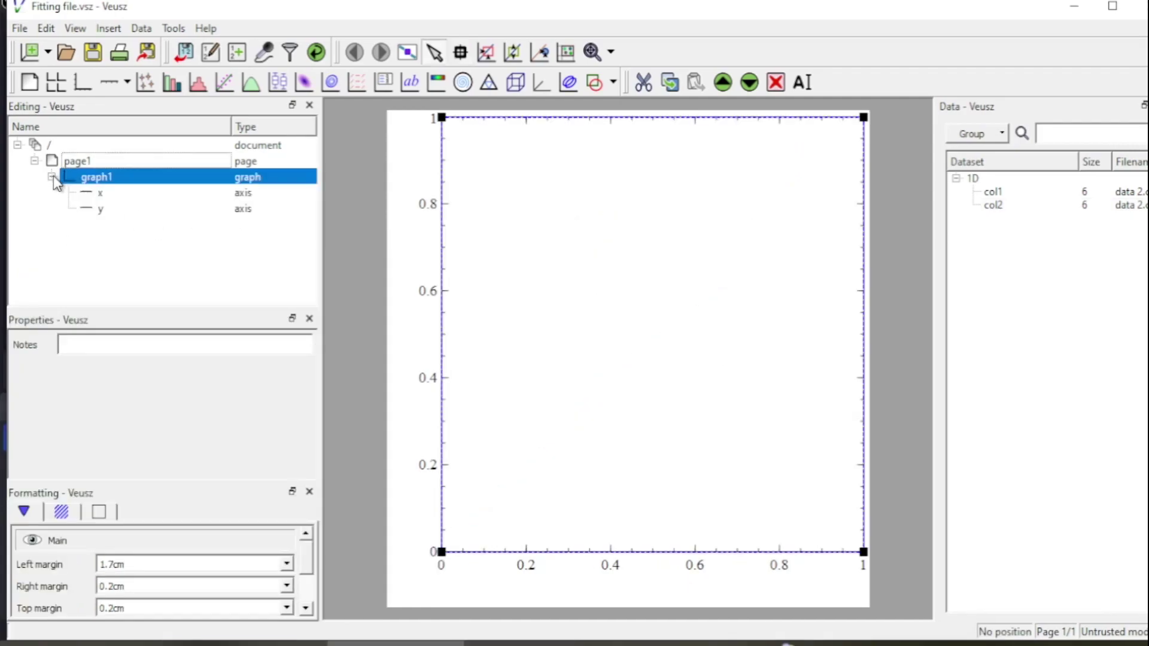
click(97, 193)
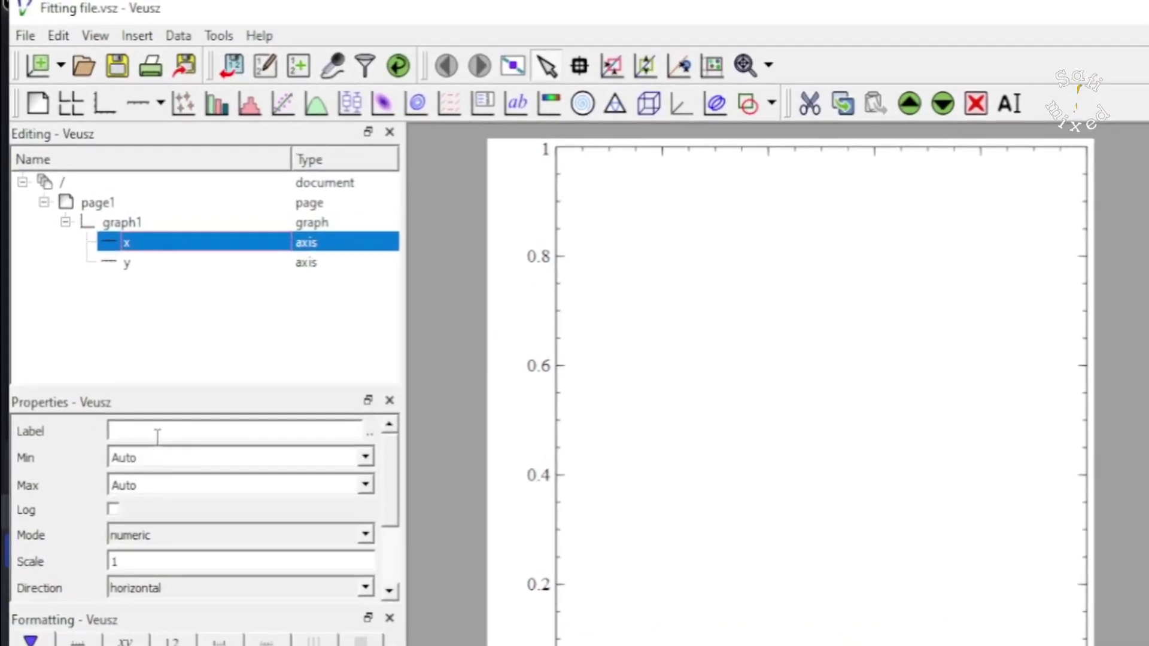
click(157, 433)
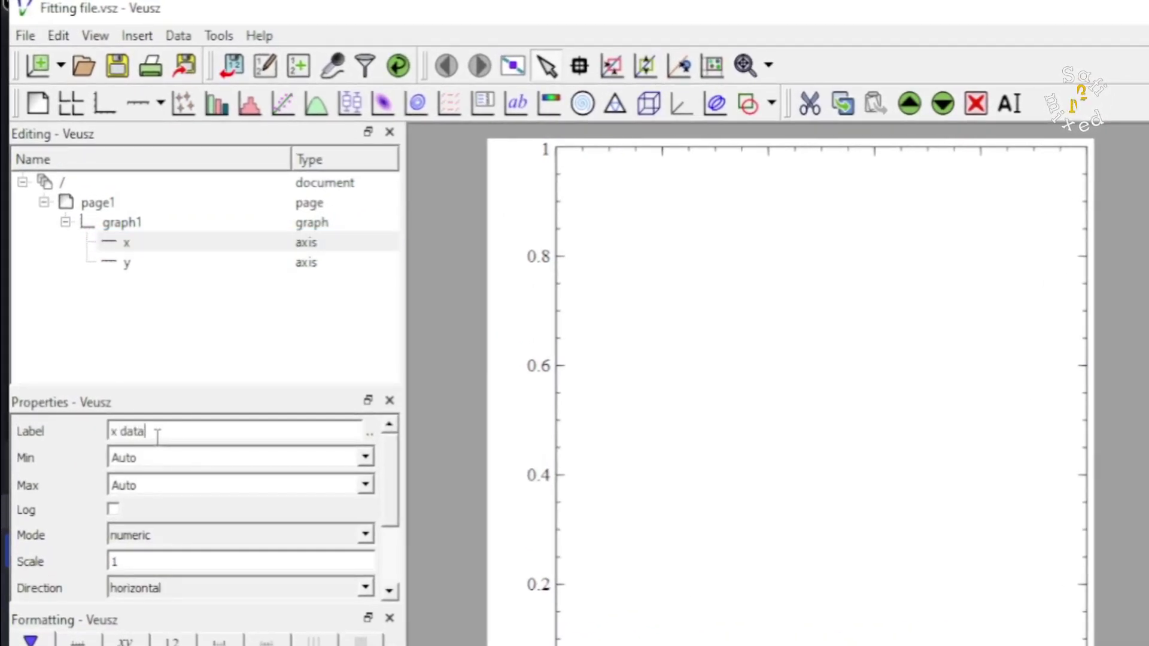
Step: Give axis y the label 'y data'
click(125, 269)
click(147, 433)
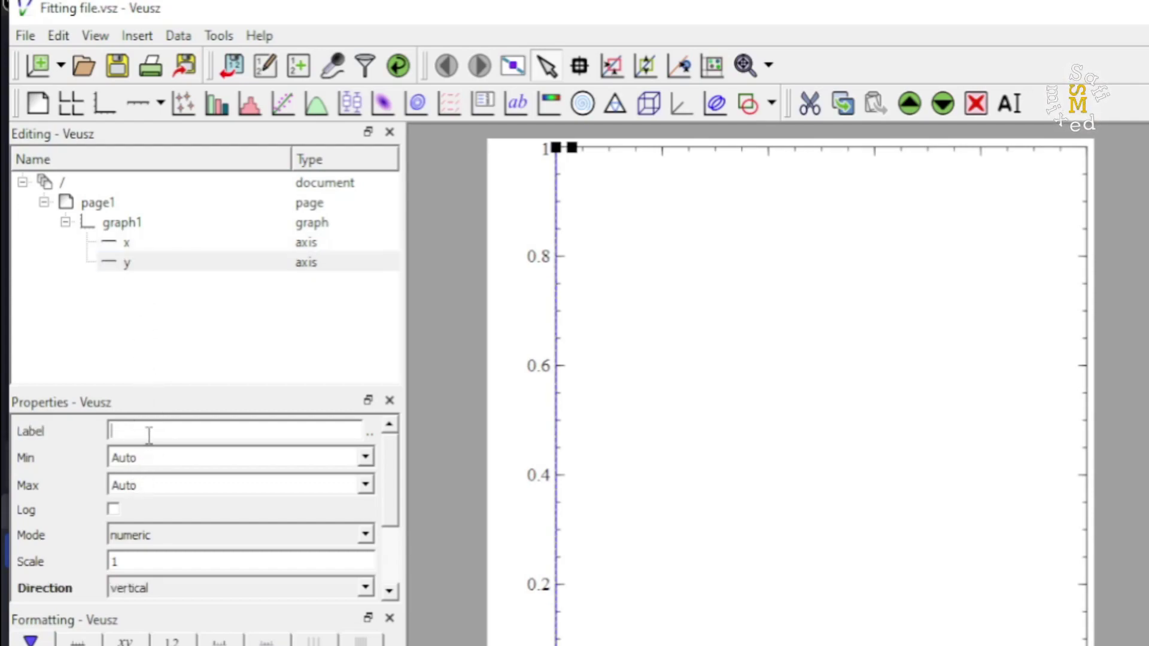
text(y)
key(BackSpace)
key(BackSpace)
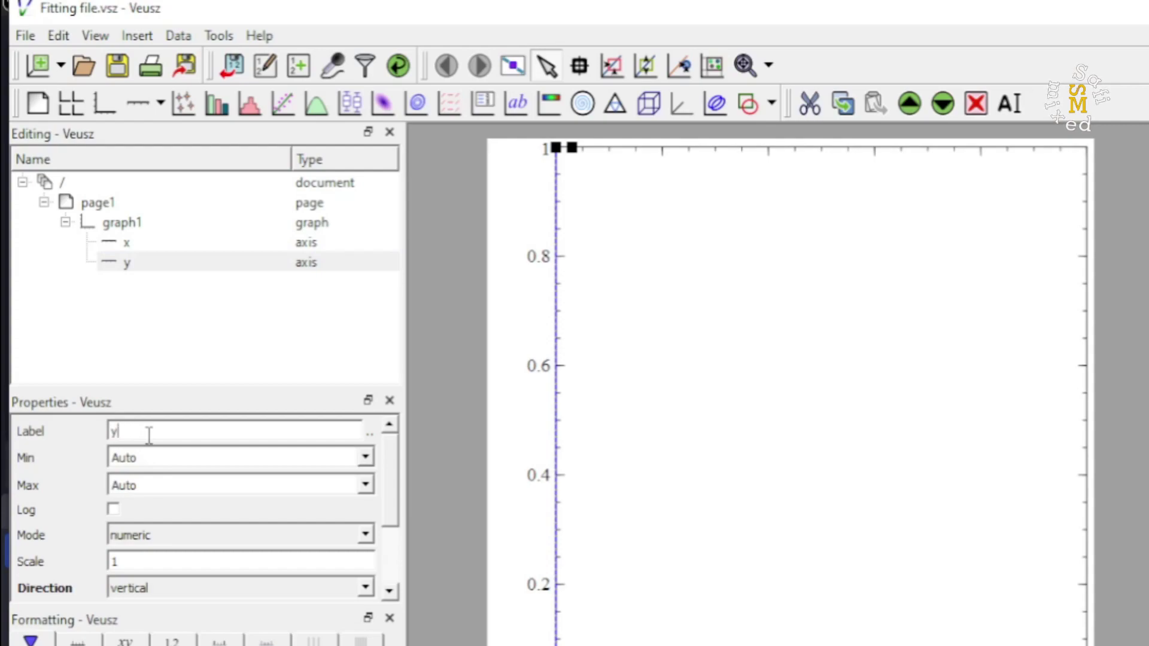
text(data)
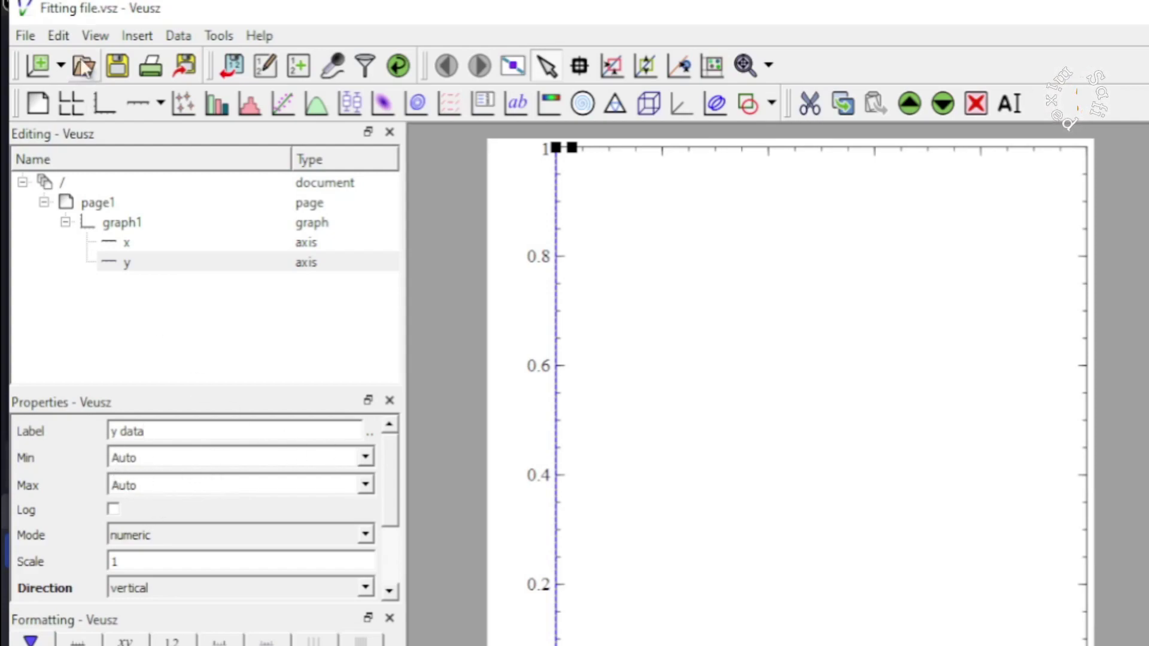
Step: Import data 2.csv through the Data Import dialog, creating datasets col1 and col2
click(178, 37)
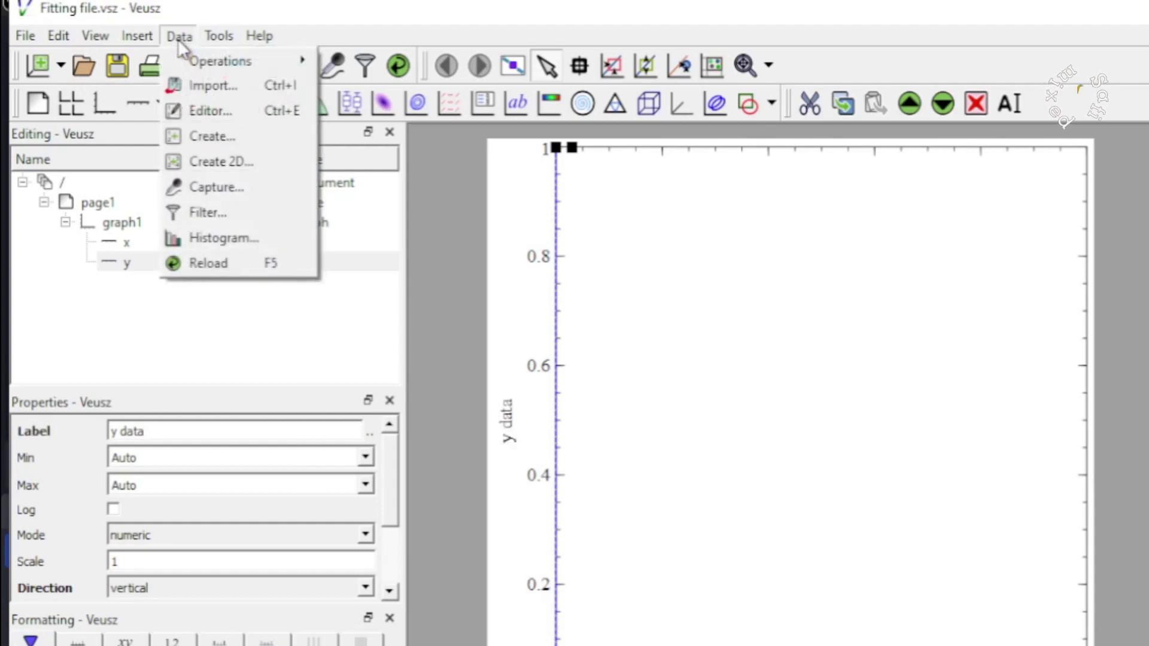
click(209, 80)
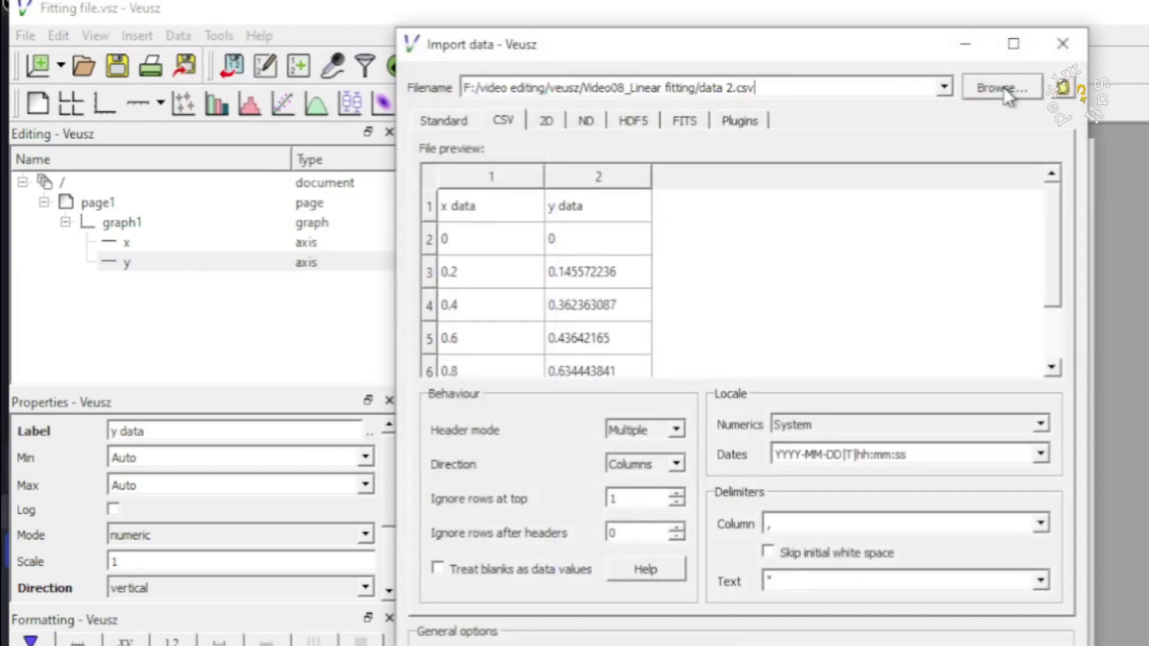
click(989, 84)
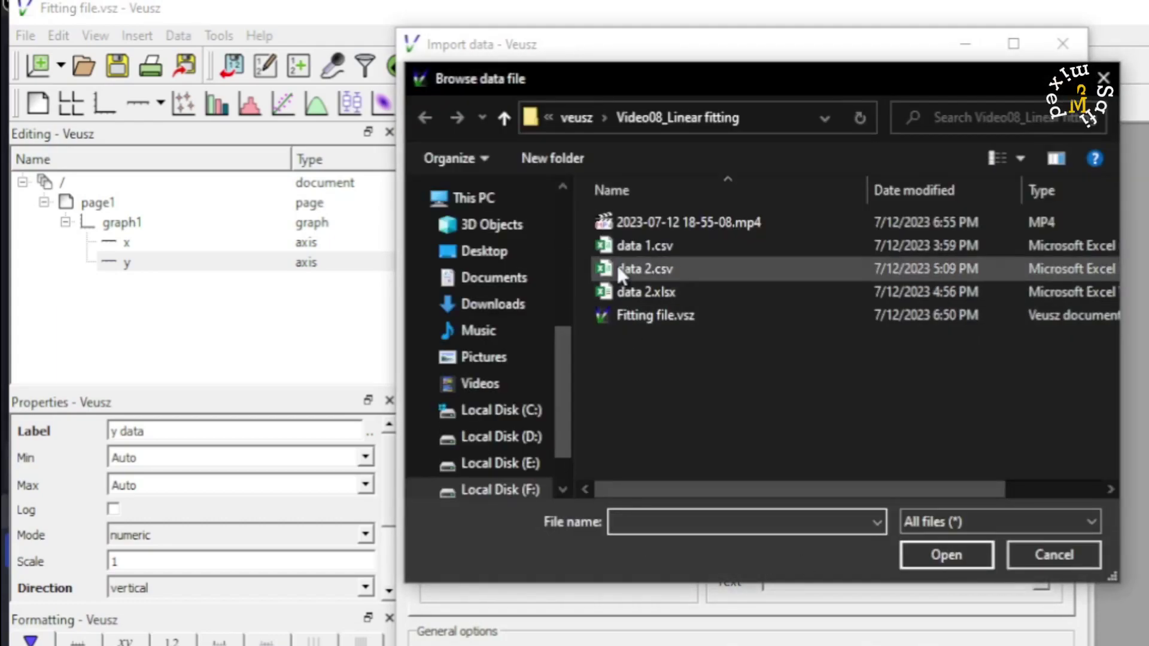
double_click(667, 268)
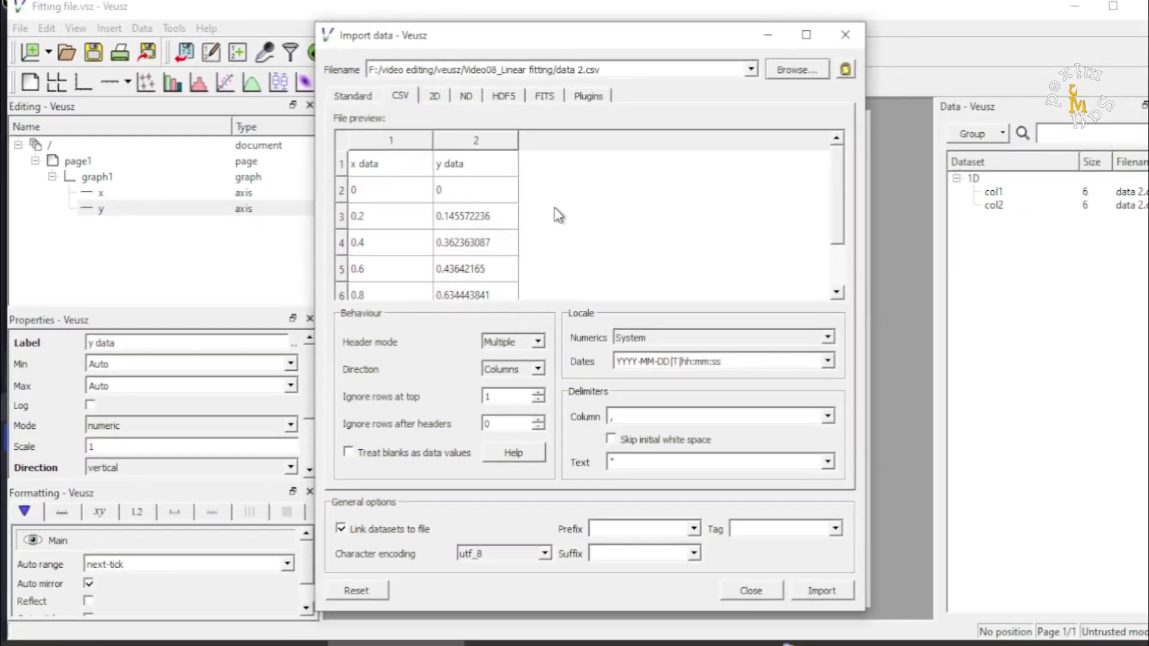
click(823, 591)
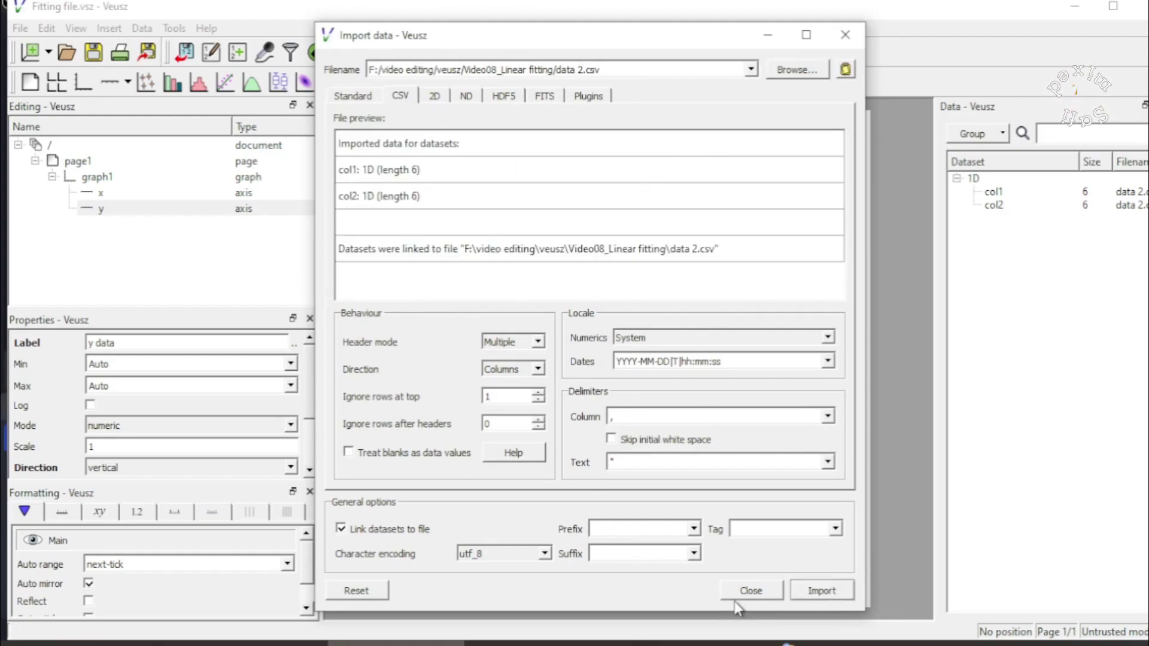
click(750, 590)
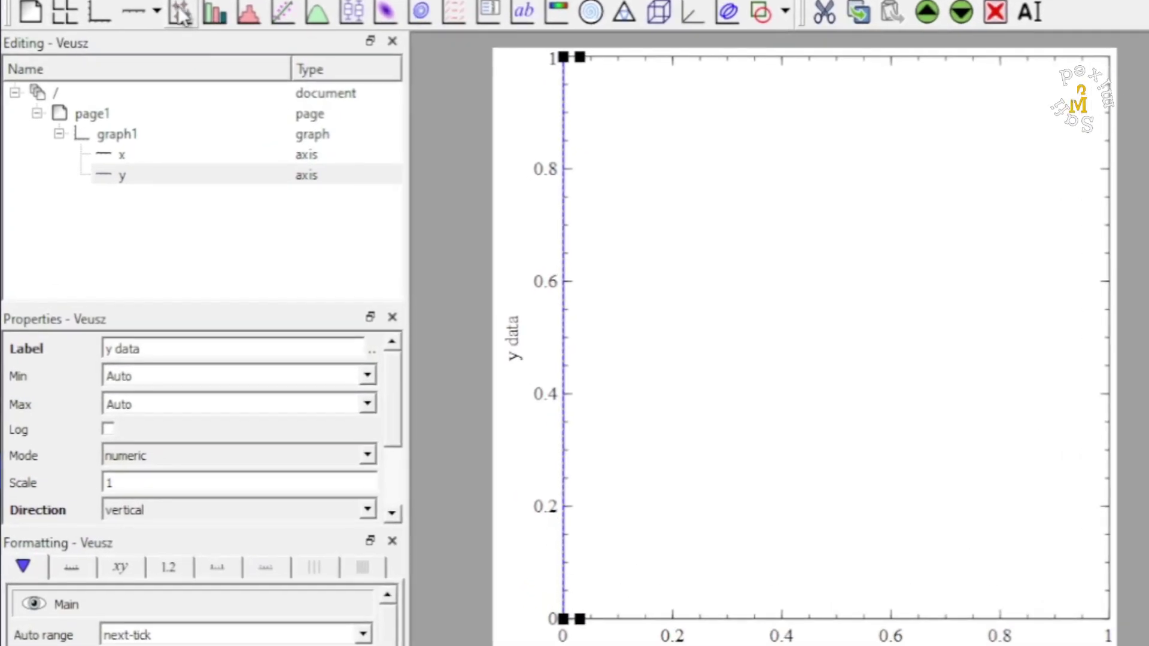
Step: Add an XY plot with col1 as X data and col2 as Y data
click(182, 13)
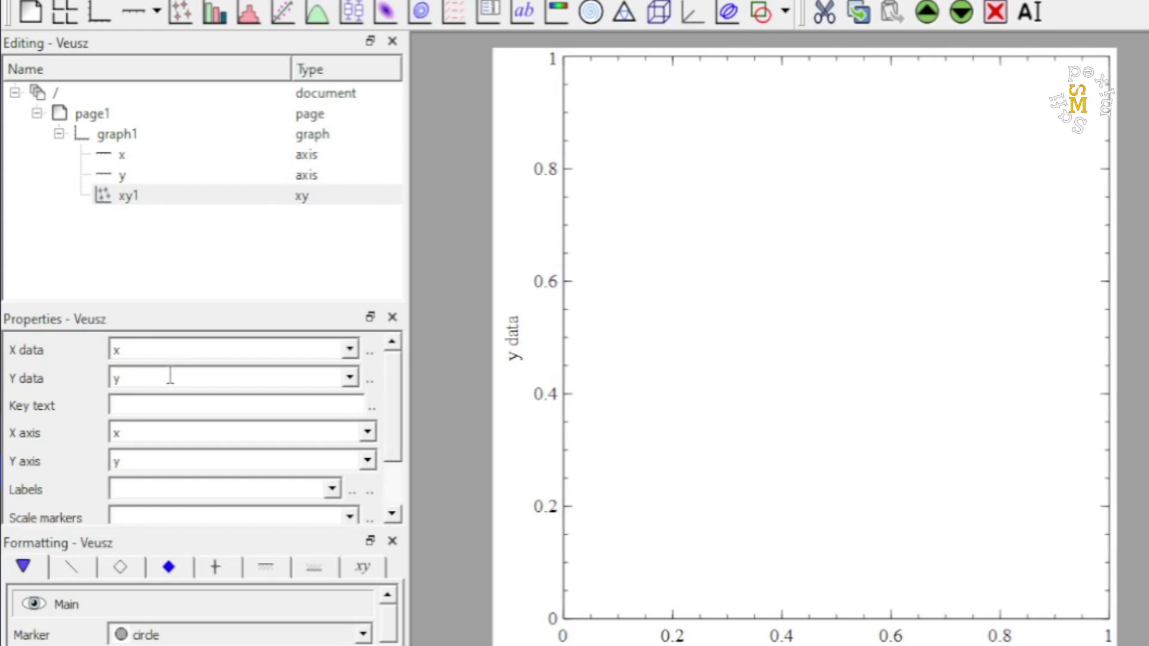
click(350, 351)
click(209, 368)
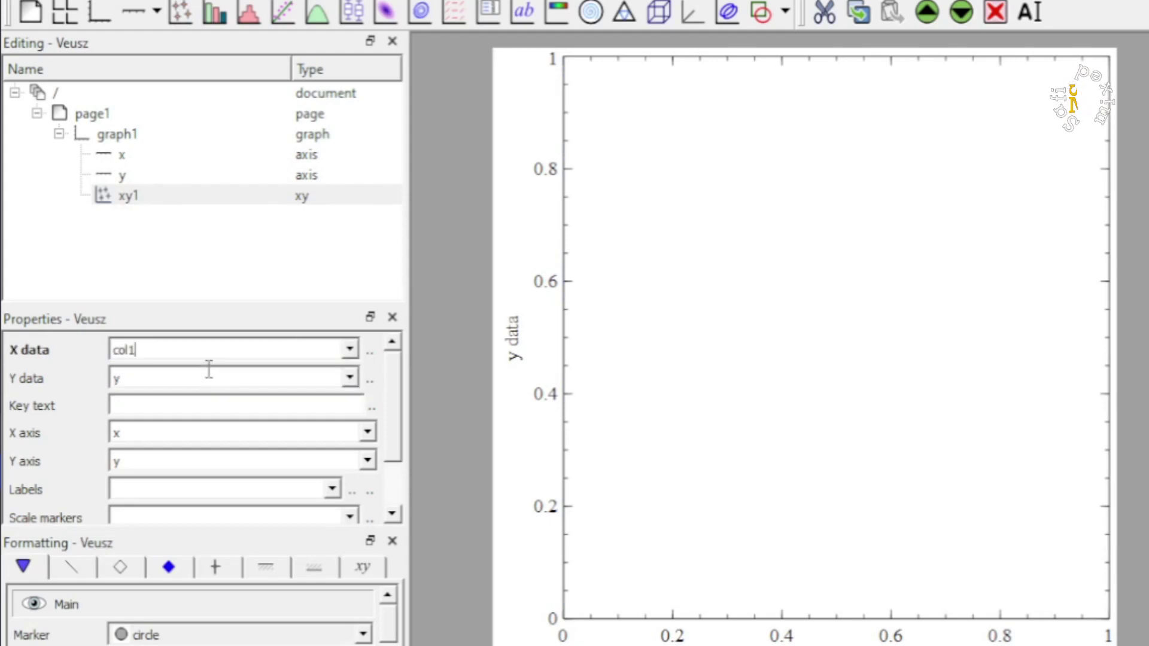
click(350, 382)
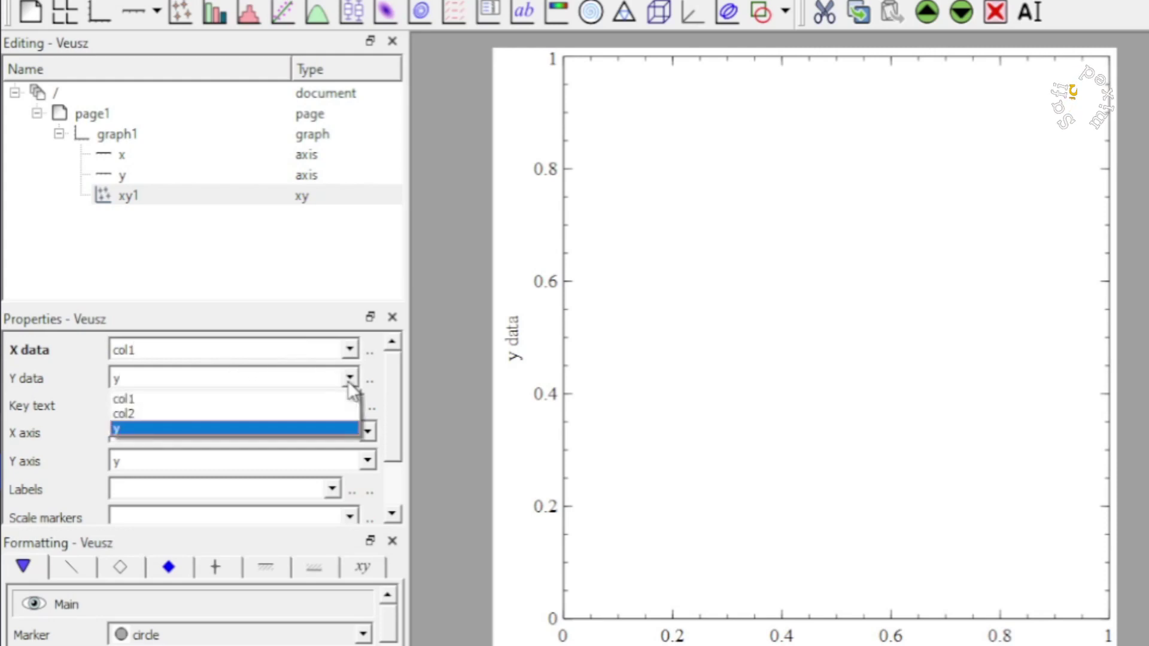
click(180, 422)
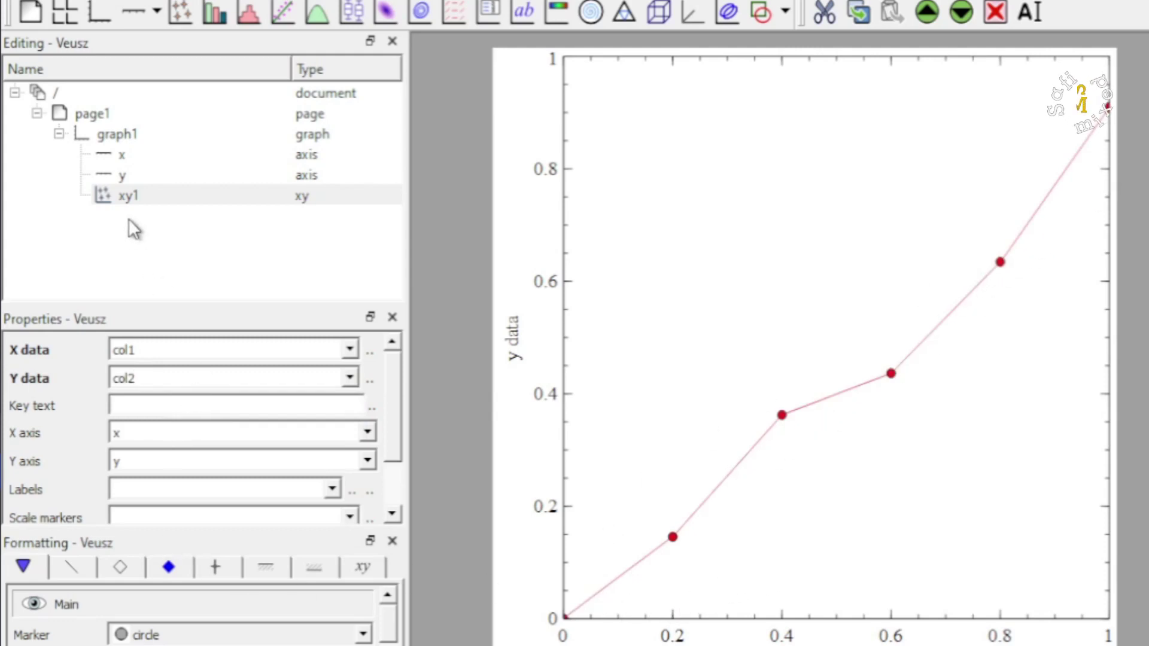
Step: Set the x axis minimum to -0.1
click(119, 155)
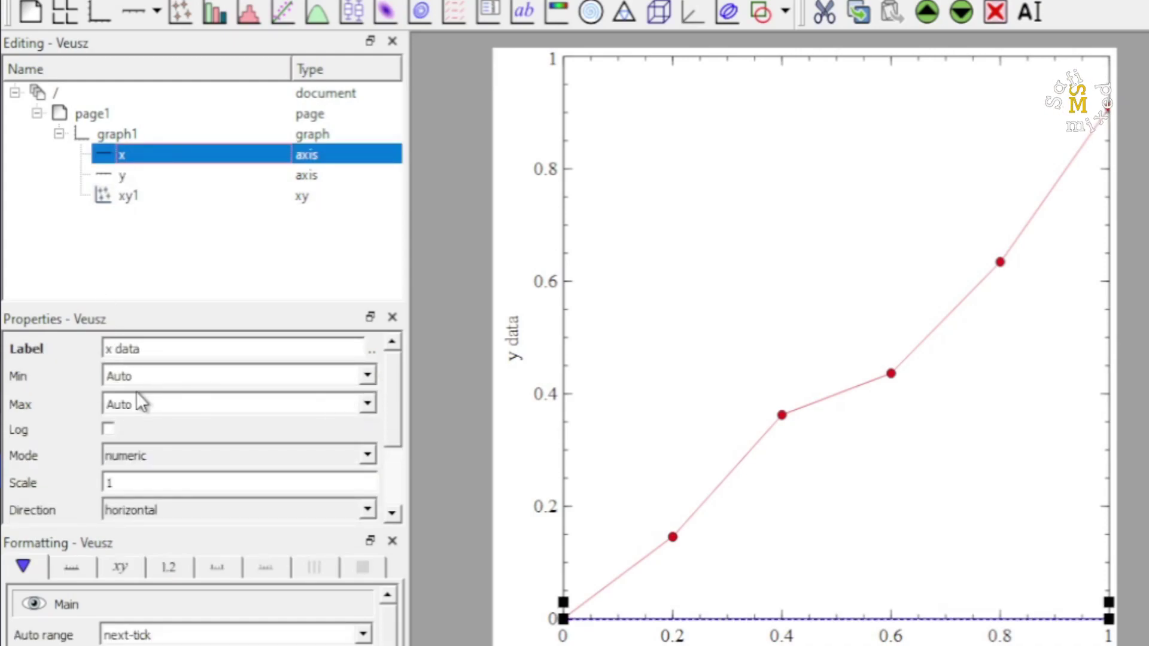
click(154, 377)
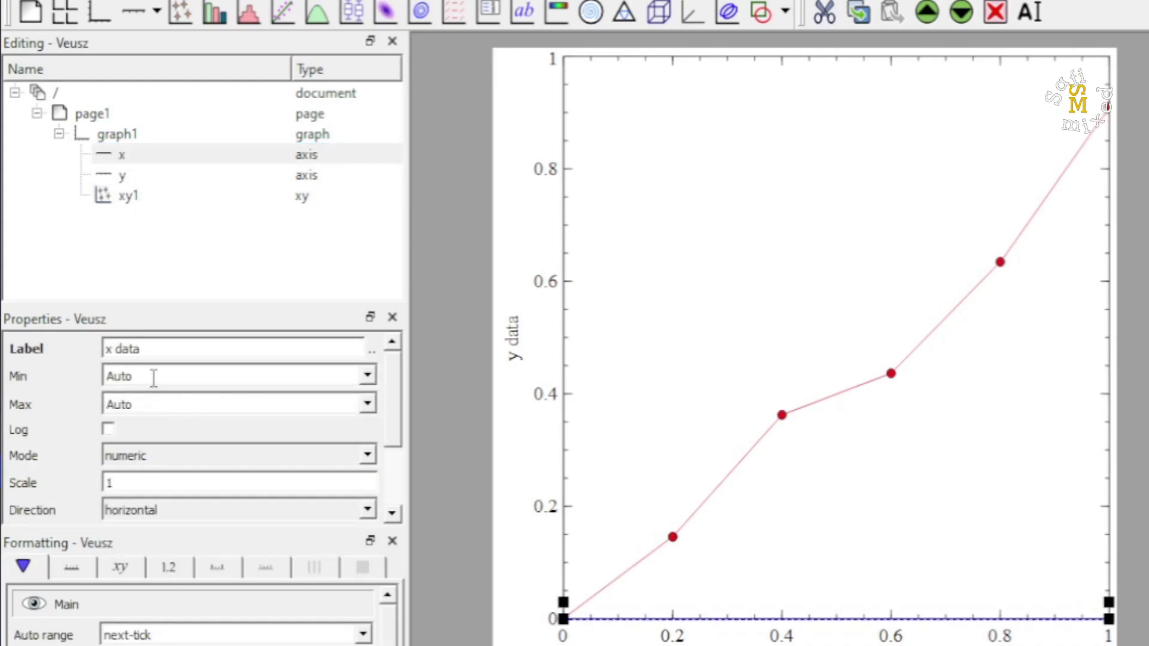
key(BackSpace)
key(BackSpace)
key(BackSpace)
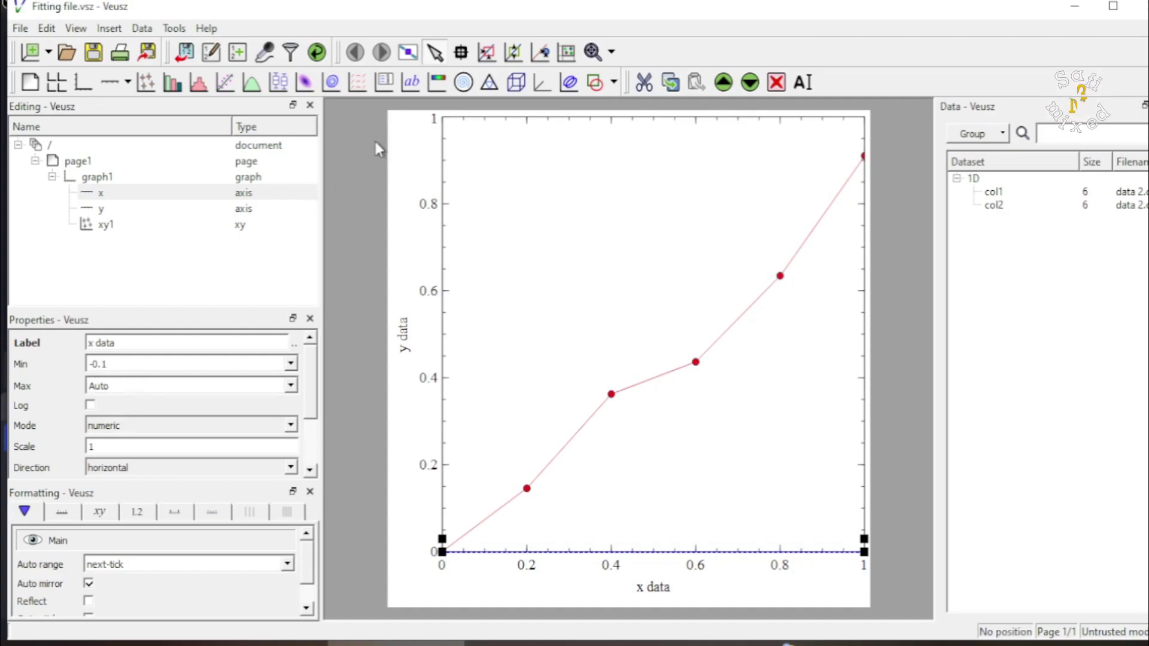
click(134, 382)
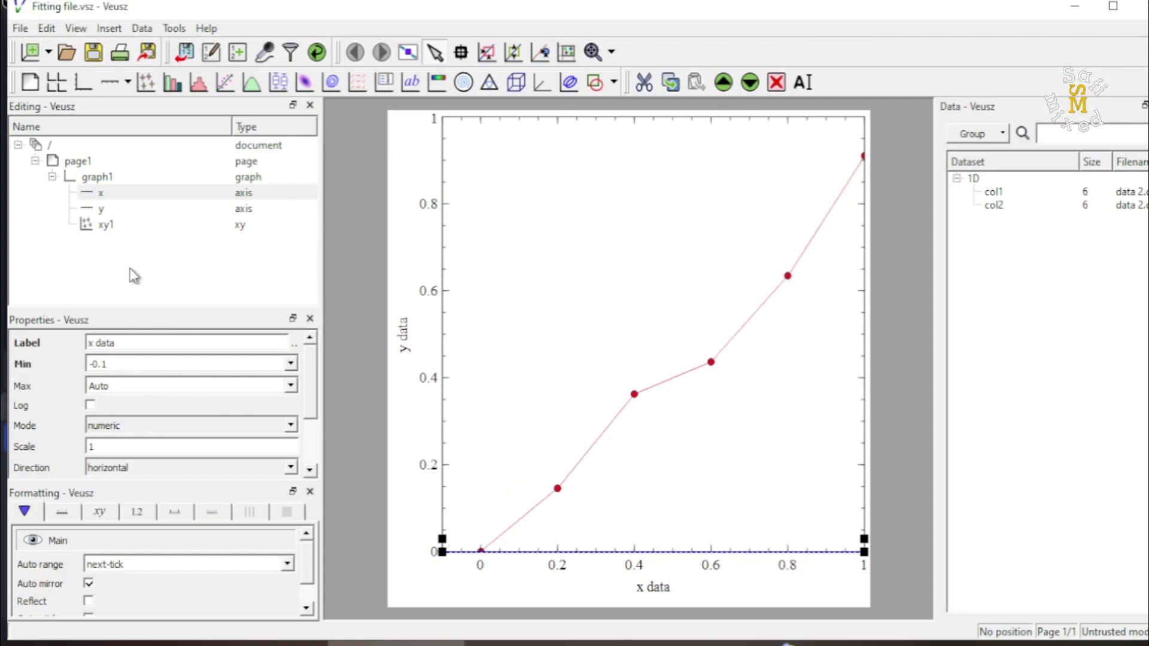
Step: Set the y axis minimum to -0.1
click(99, 211)
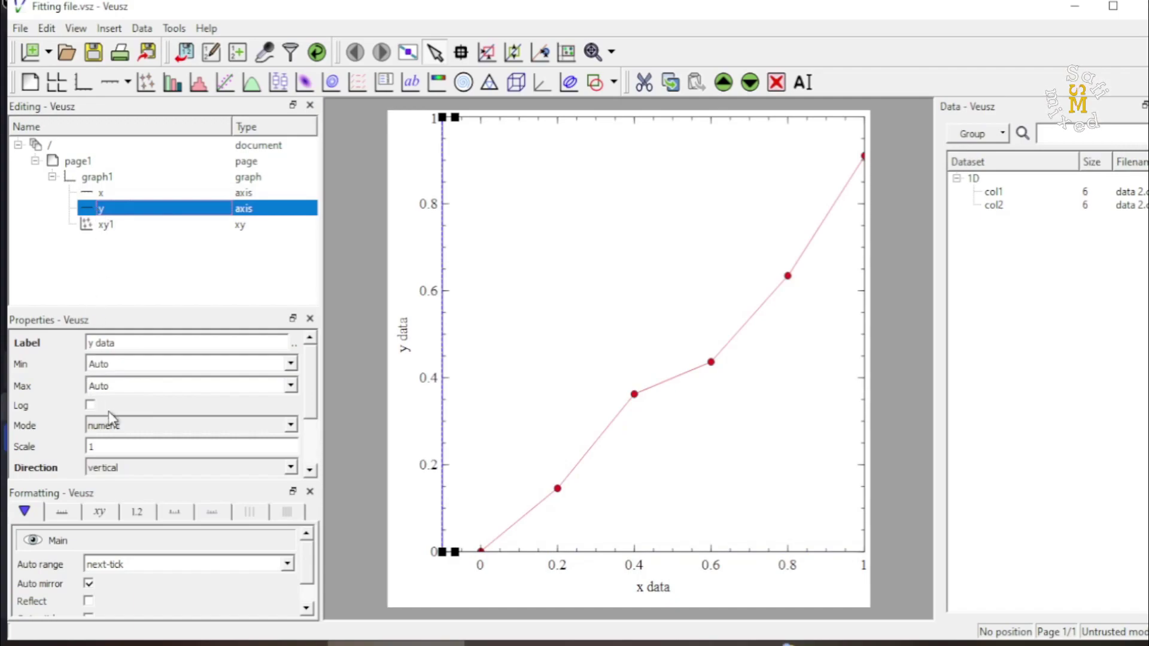
click(128, 367)
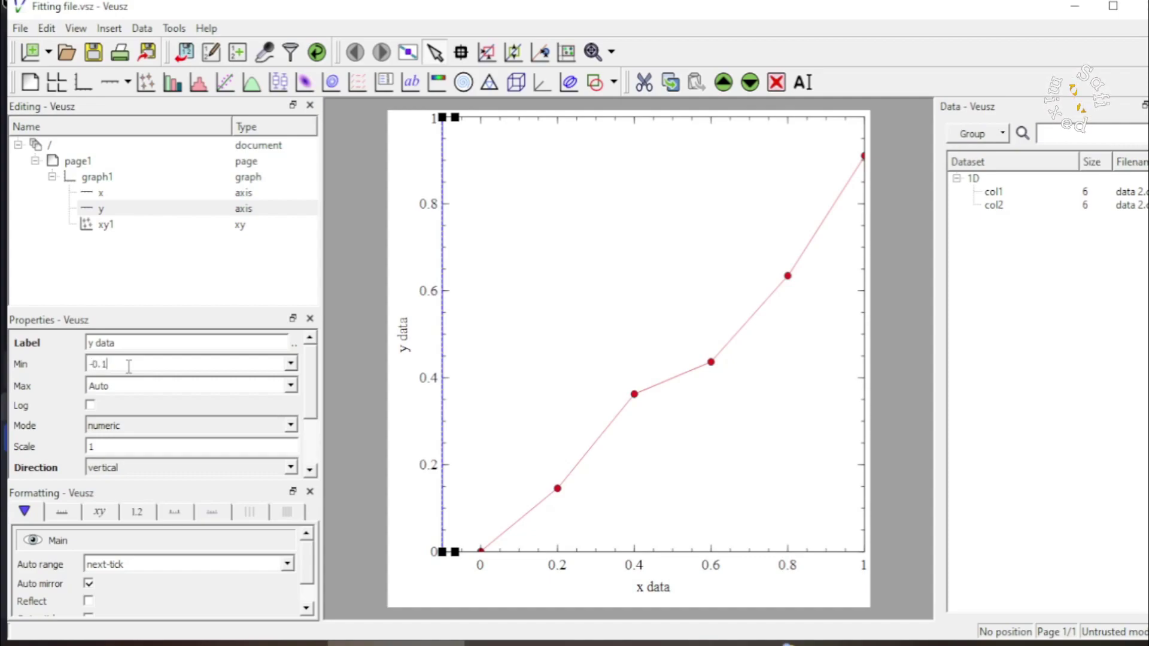
text(-0.1)
key(Return)
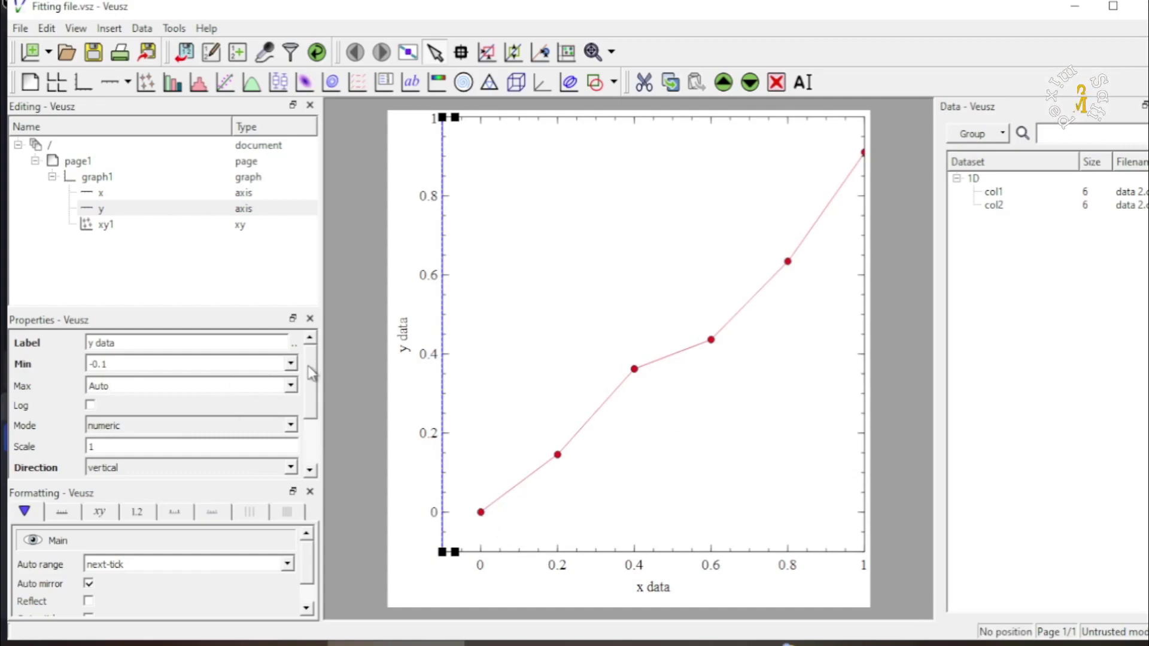
drag(311, 374, 311, 399)
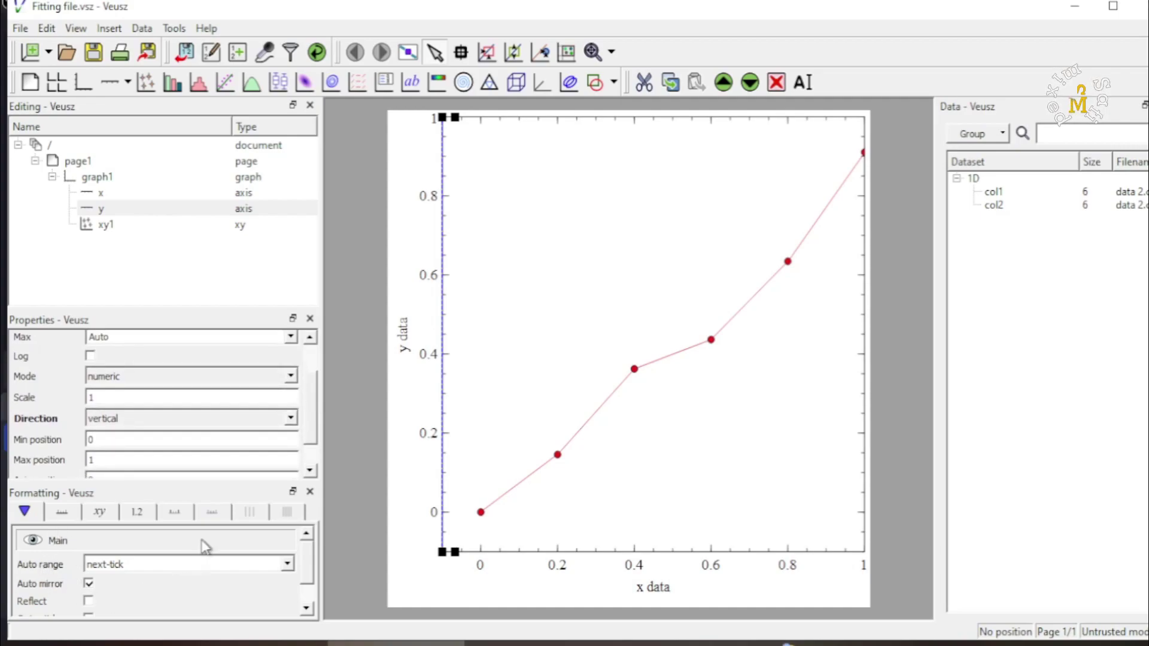
Step: Style xy1's plot line blue, dotted and 2pt wide
click(105, 226)
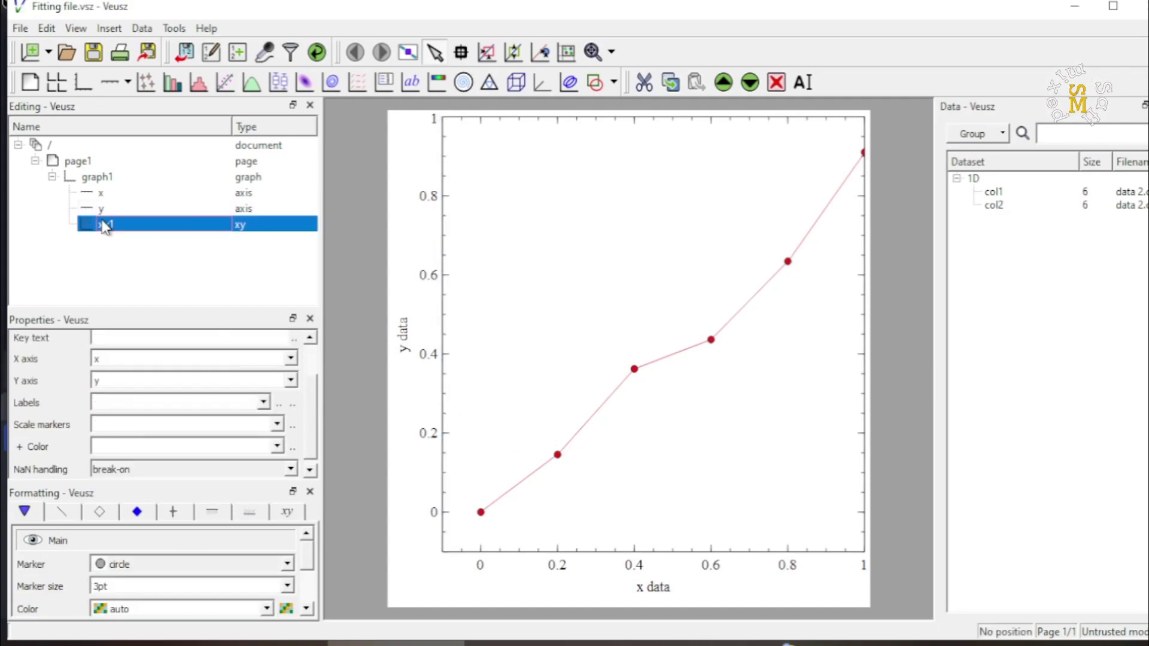
click(64, 514)
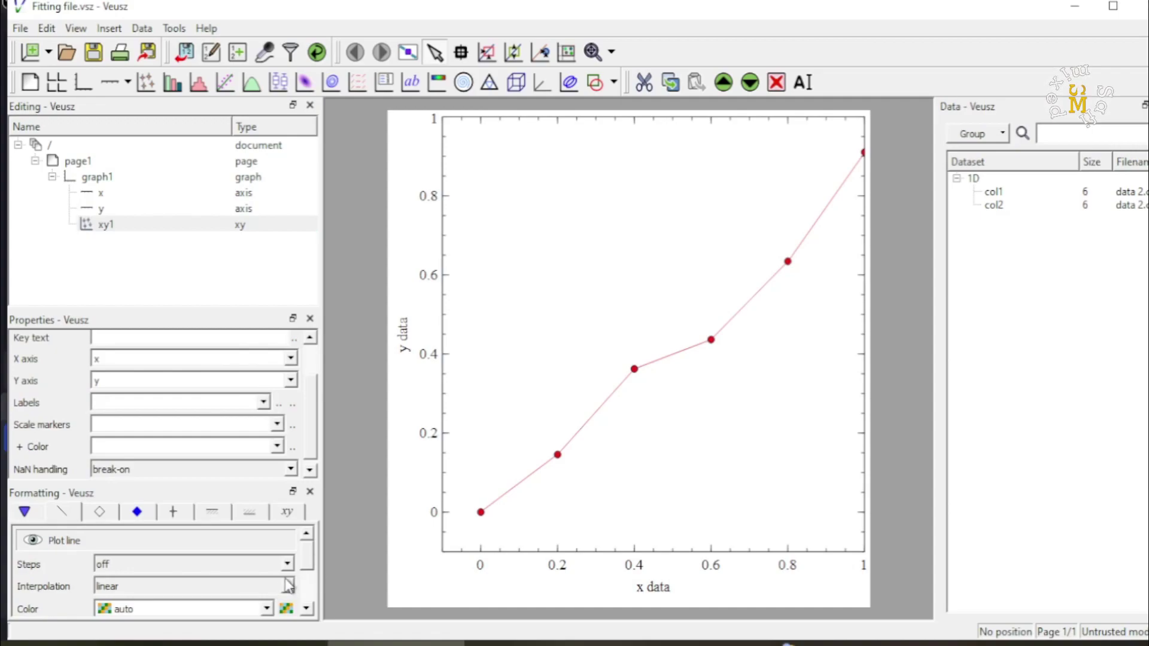
drag(310, 560, 311, 576)
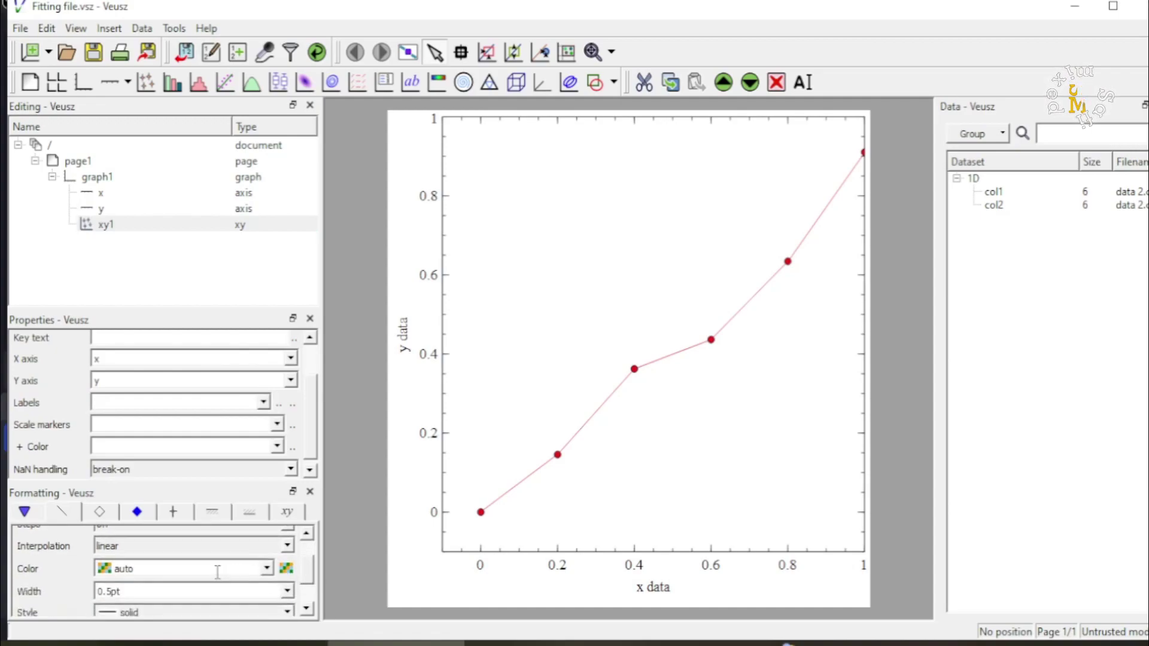
click(267, 569)
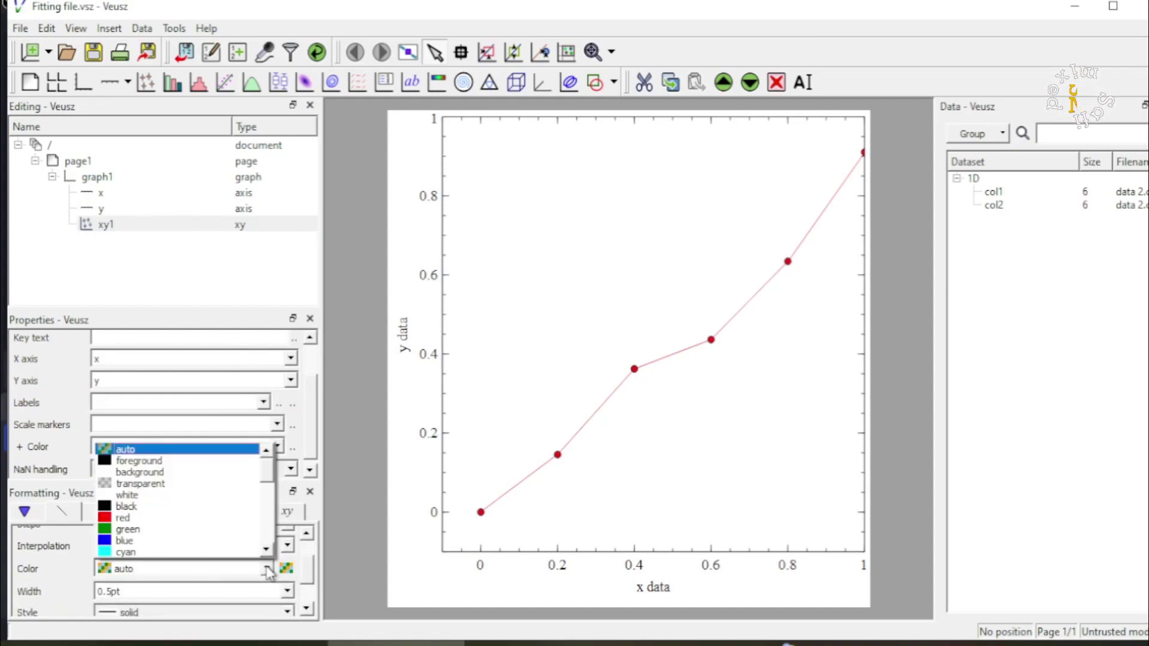
click(144, 543)
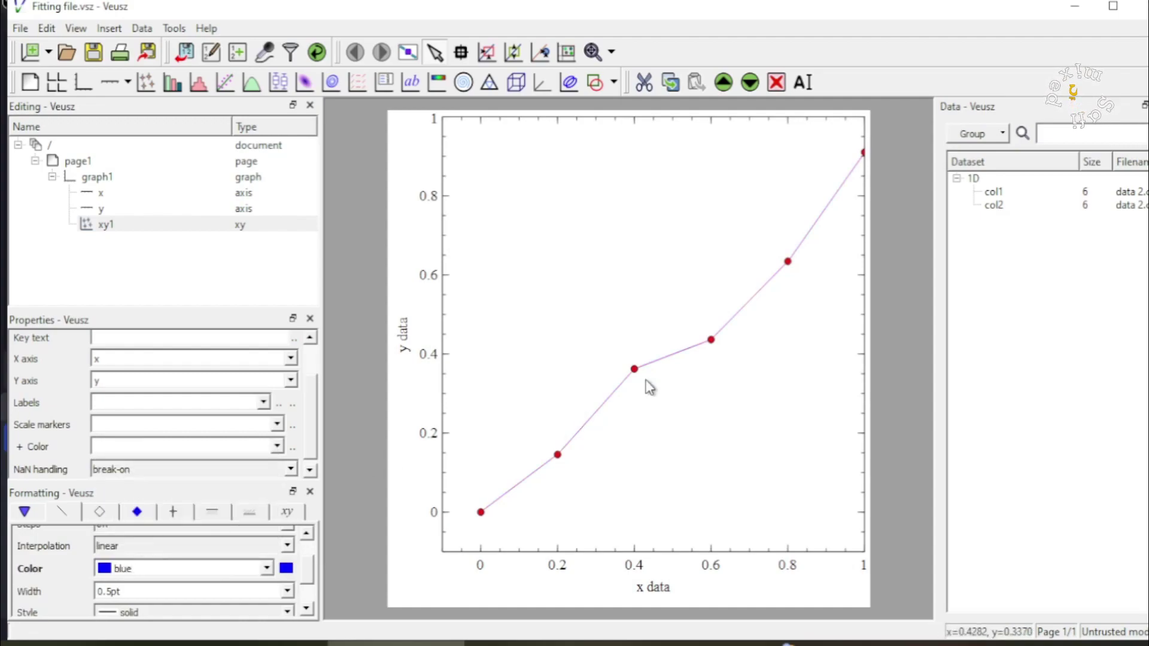
scroll(309, 579, down, 1)
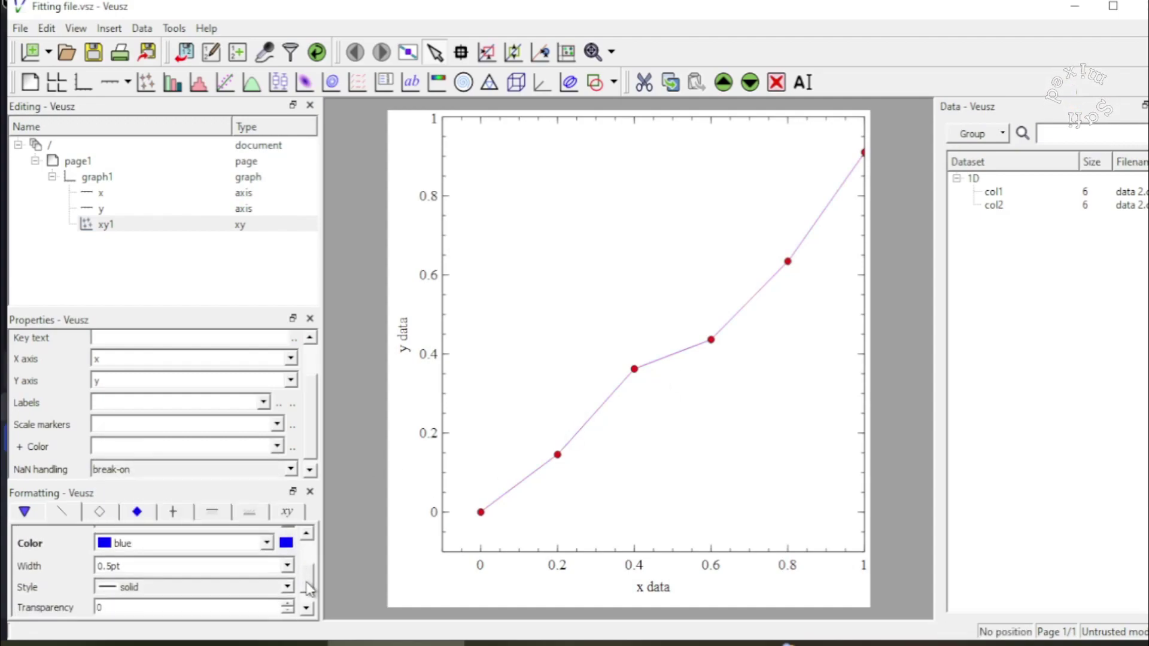
click(288, 588)
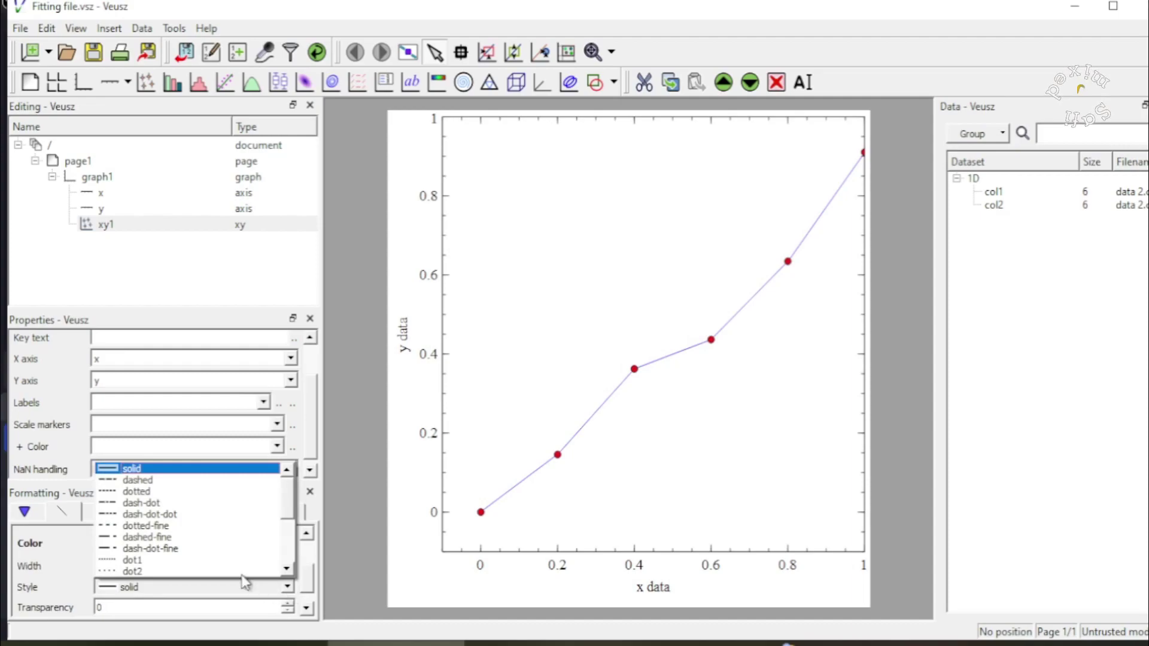
click(174, 498)
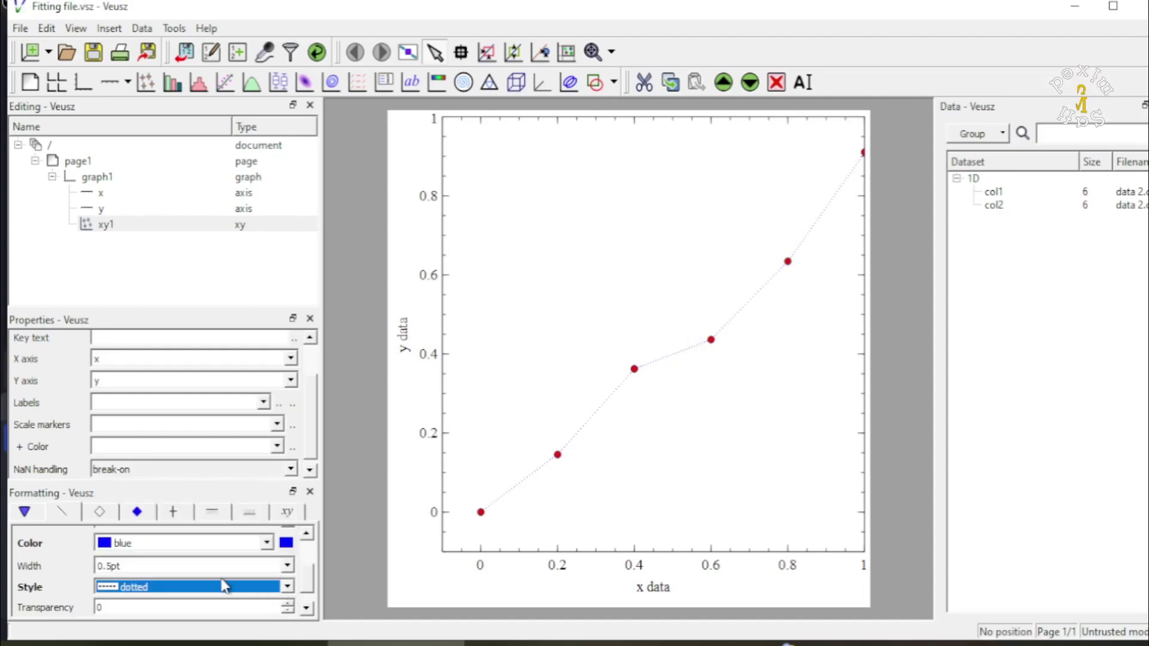
click(287, 565)
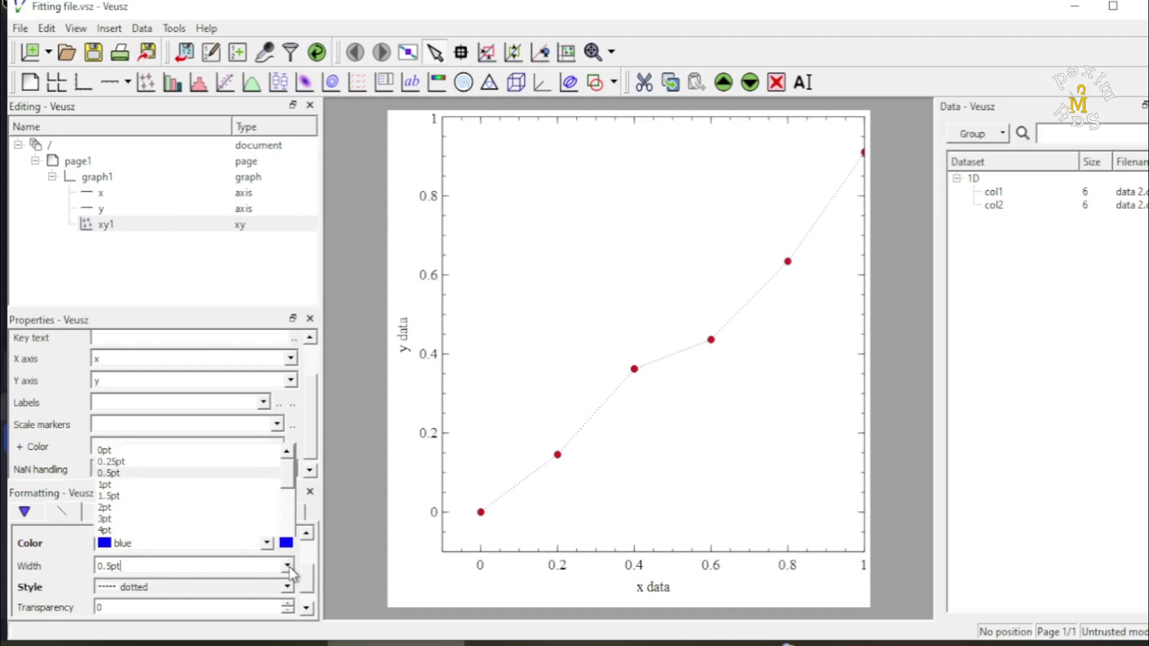
click(123, 506)
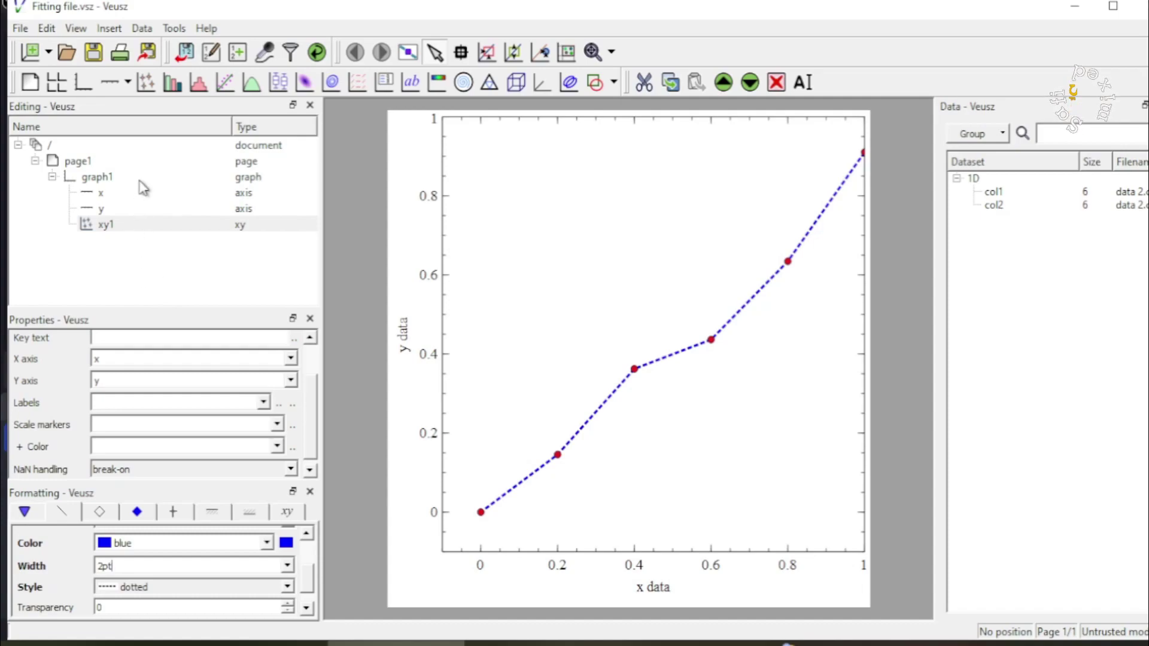
Step: Add fit1, an a + b*x function fit, to graph1
click(231, 87)
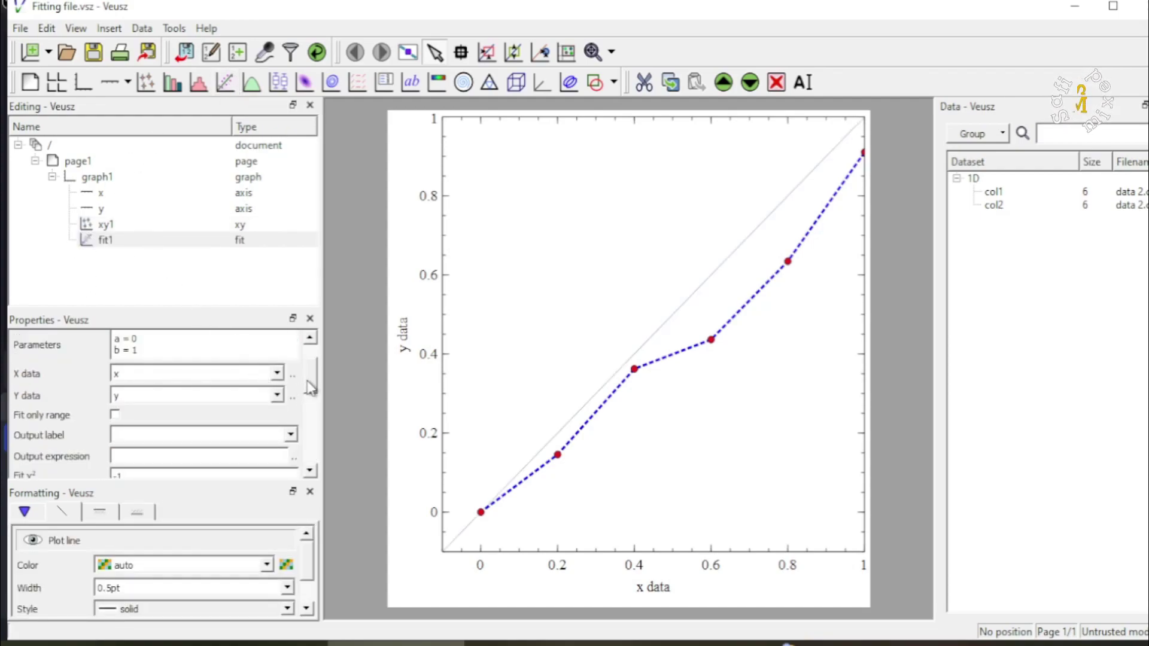
drag(310, 389, 314, 369)
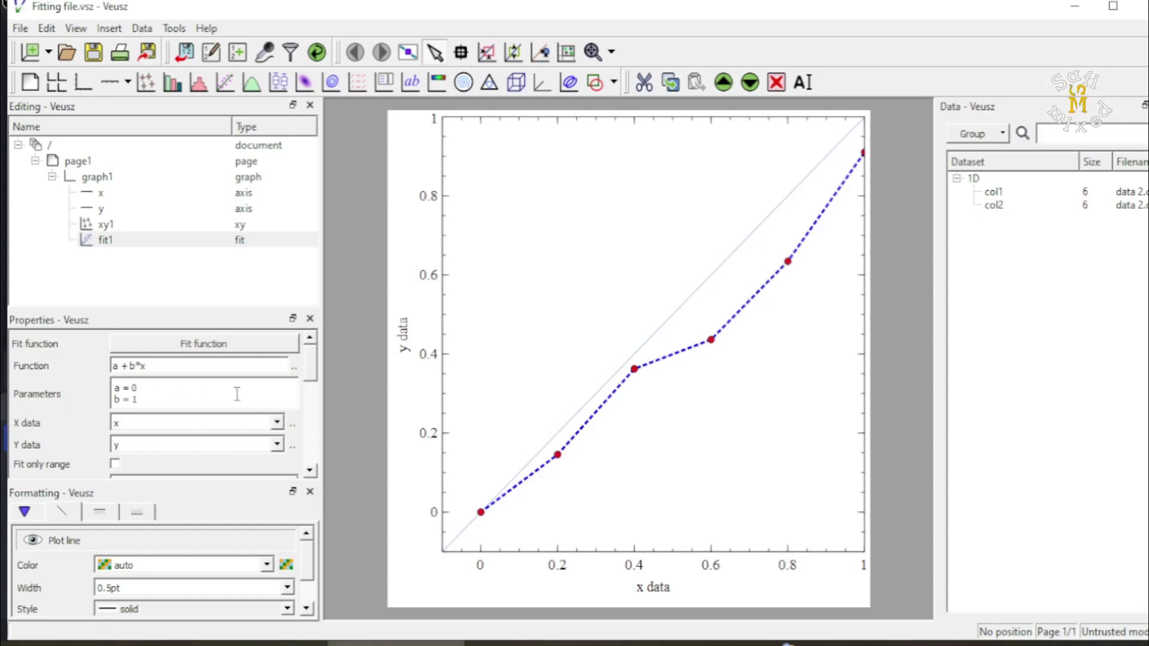
scroll(312, 379, down, 3)
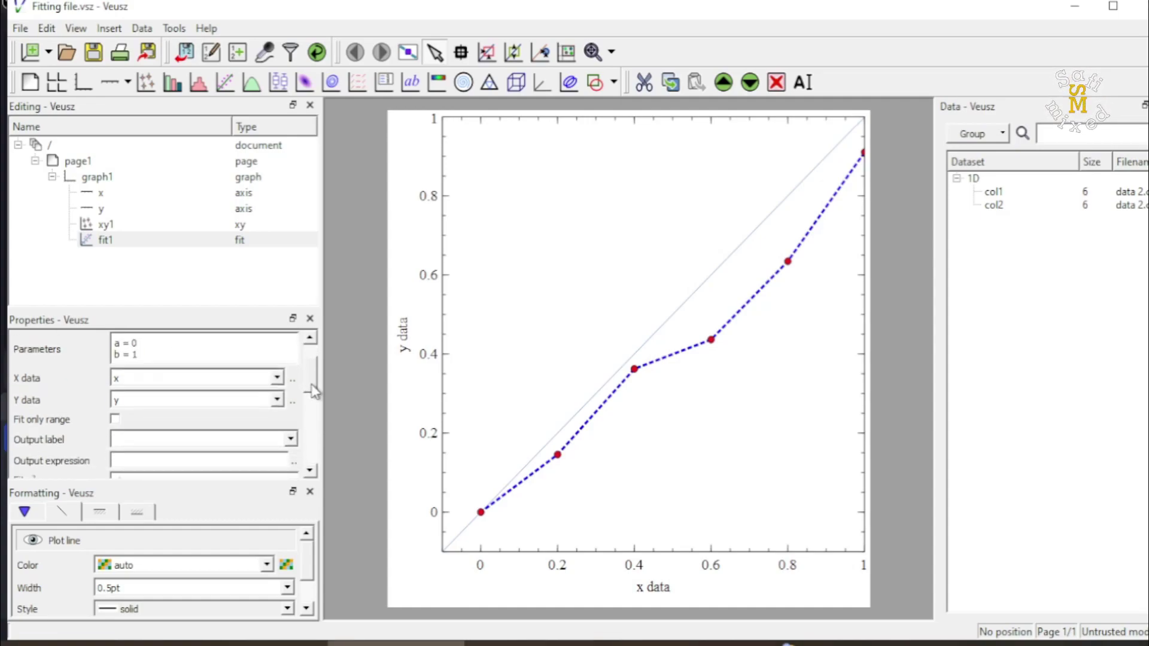
Step: Set fit1's X data to col1 and Y data to col2, then run the fit
click(277, 378)
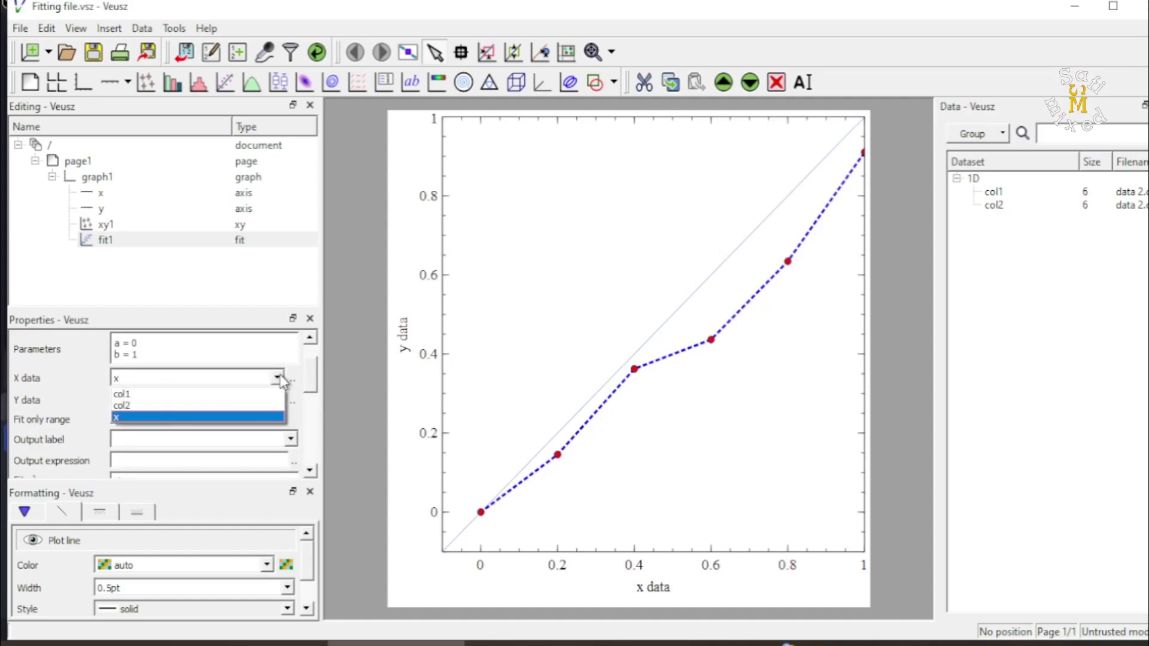
click(185, 397)
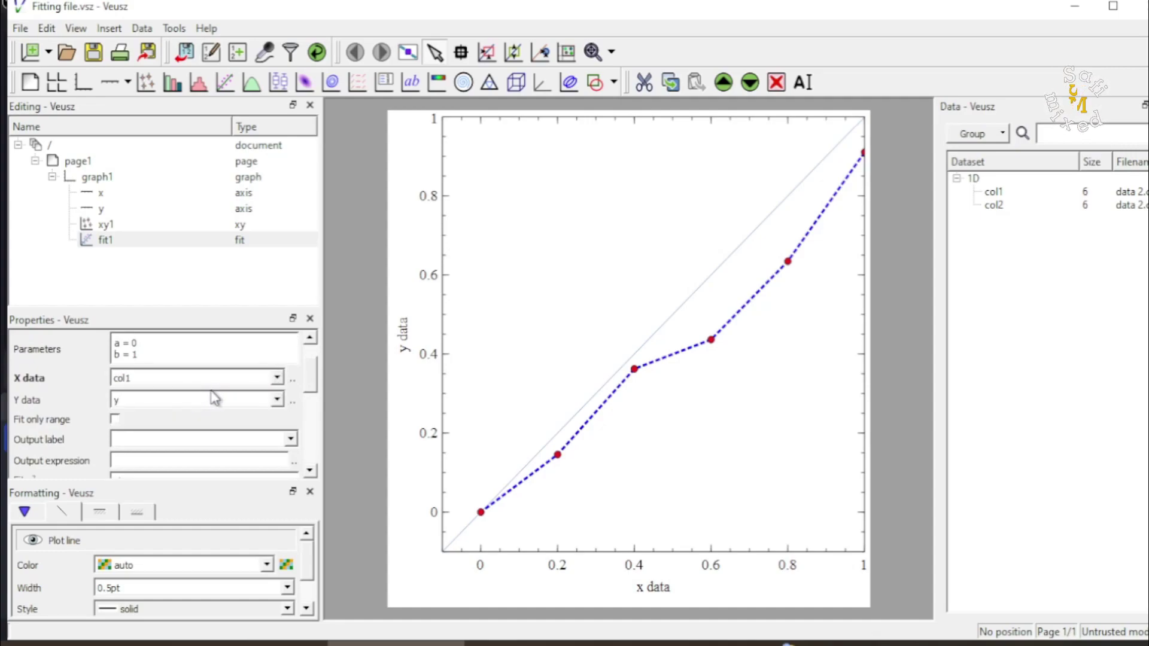
click(277, 400)
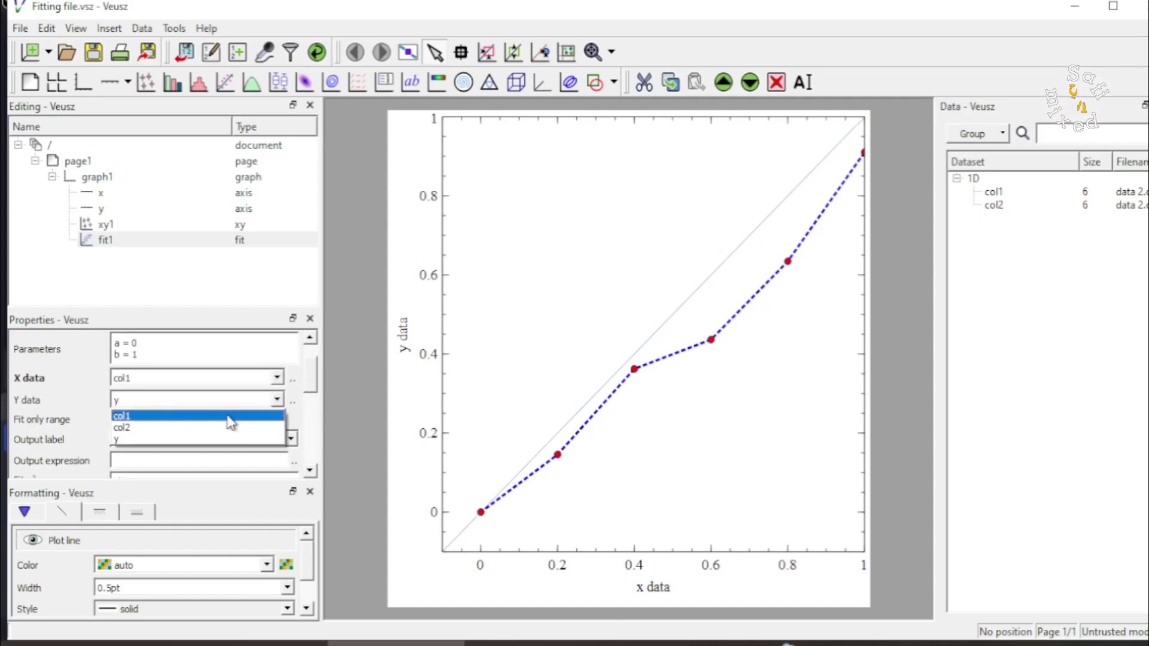
click(209, 435)
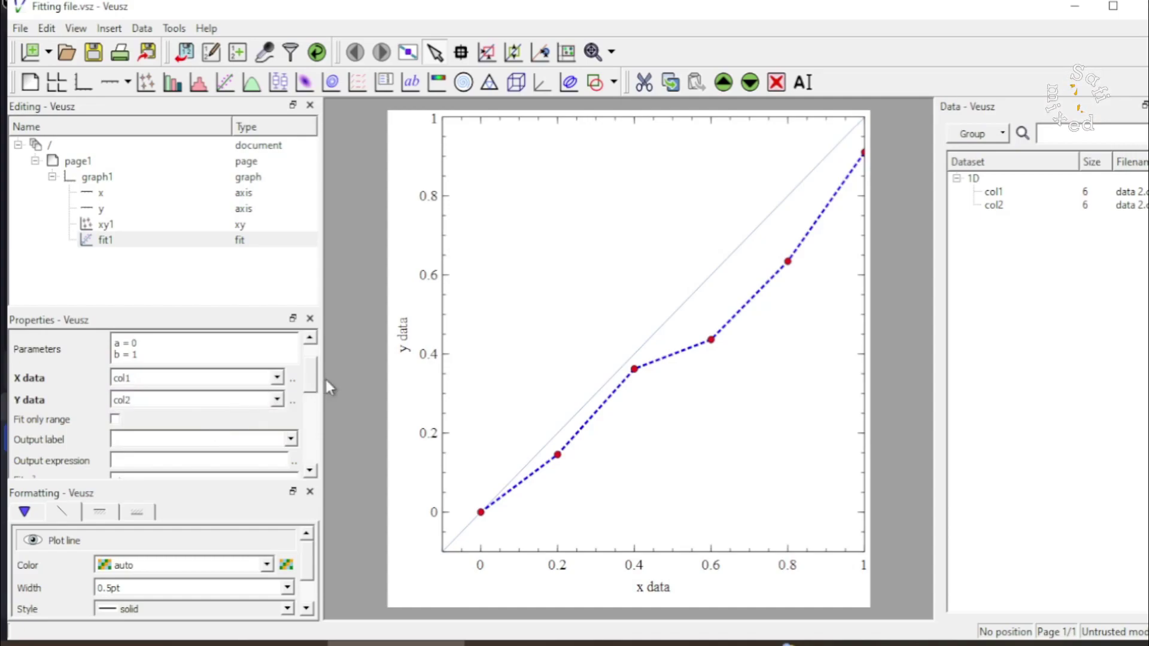
drag(316, 383, 317, 349)
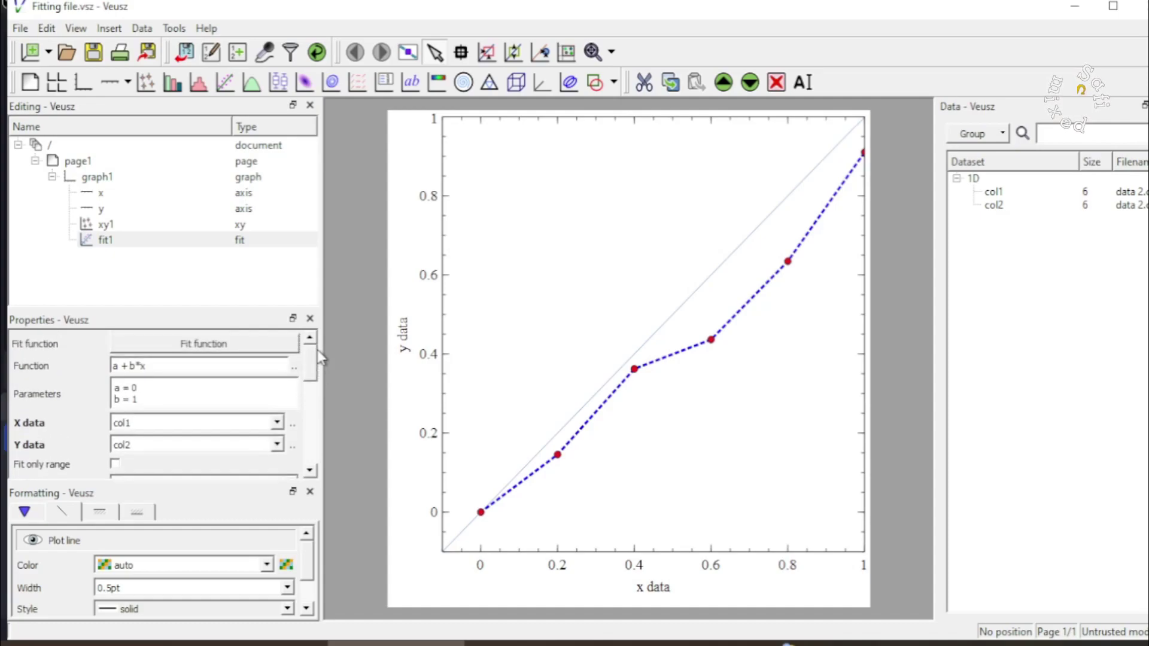
click(209, 347)
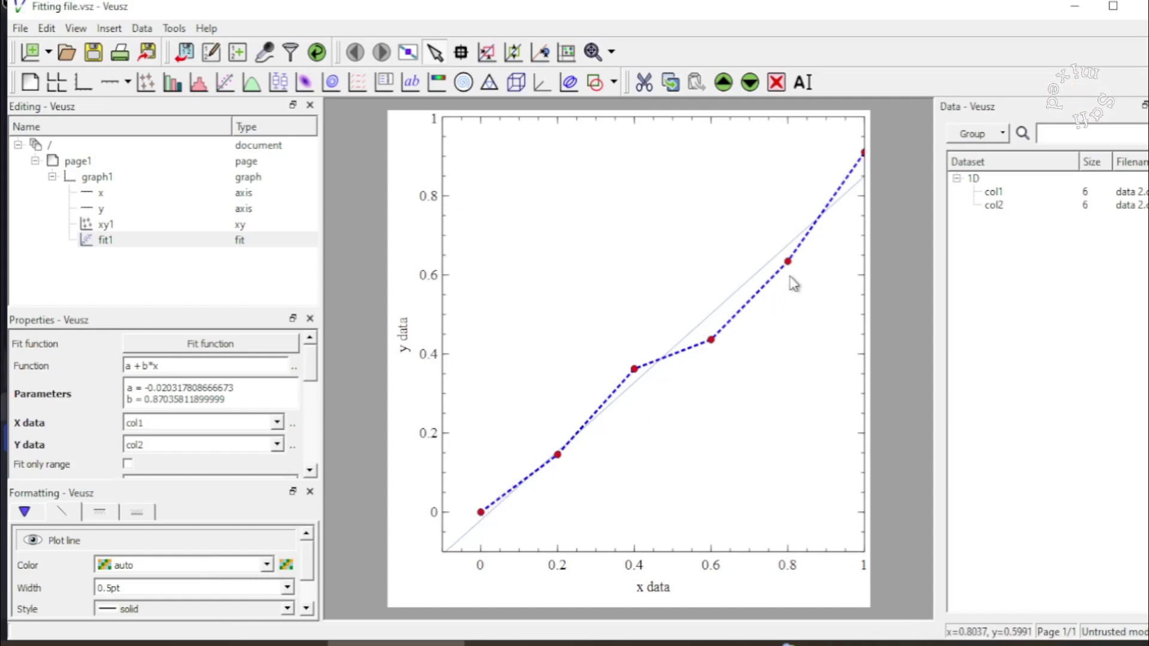
Step: Set fit1's plot line colour to red and width to 3pt
click(267, 566)
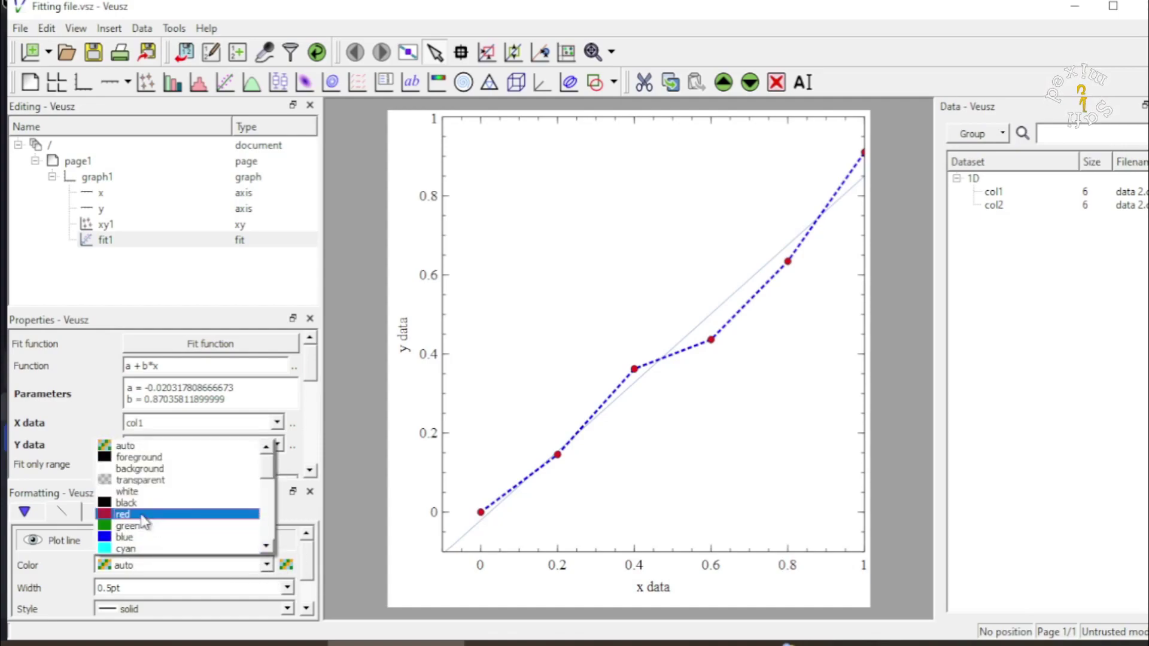
click(142, 515)
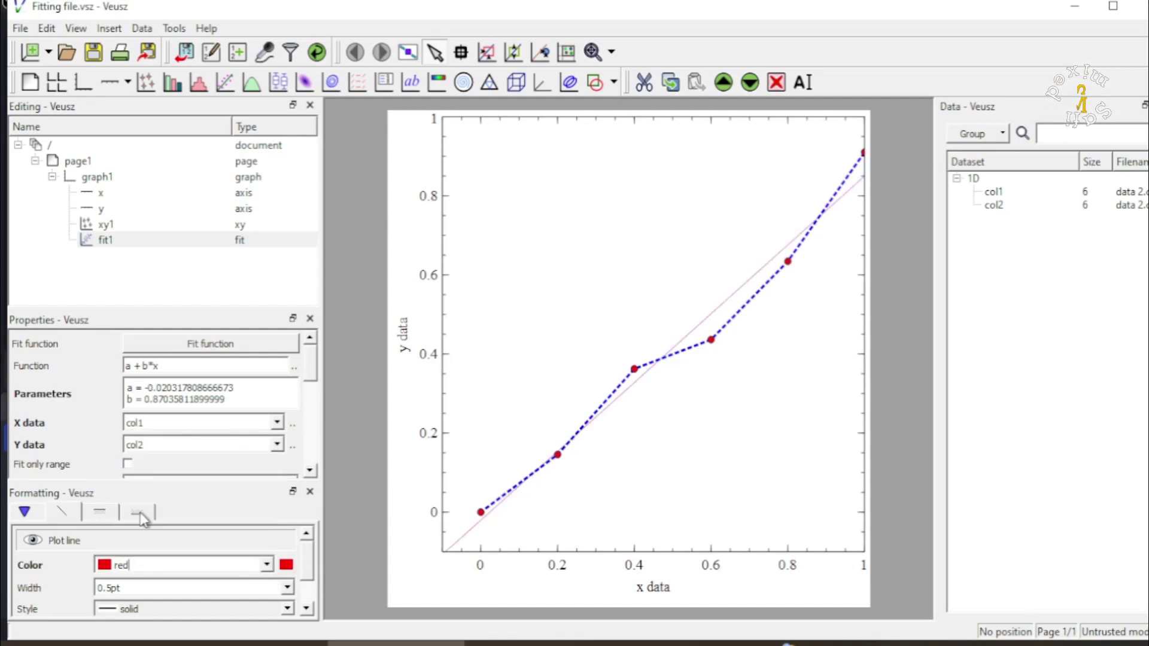
click(288, 589)
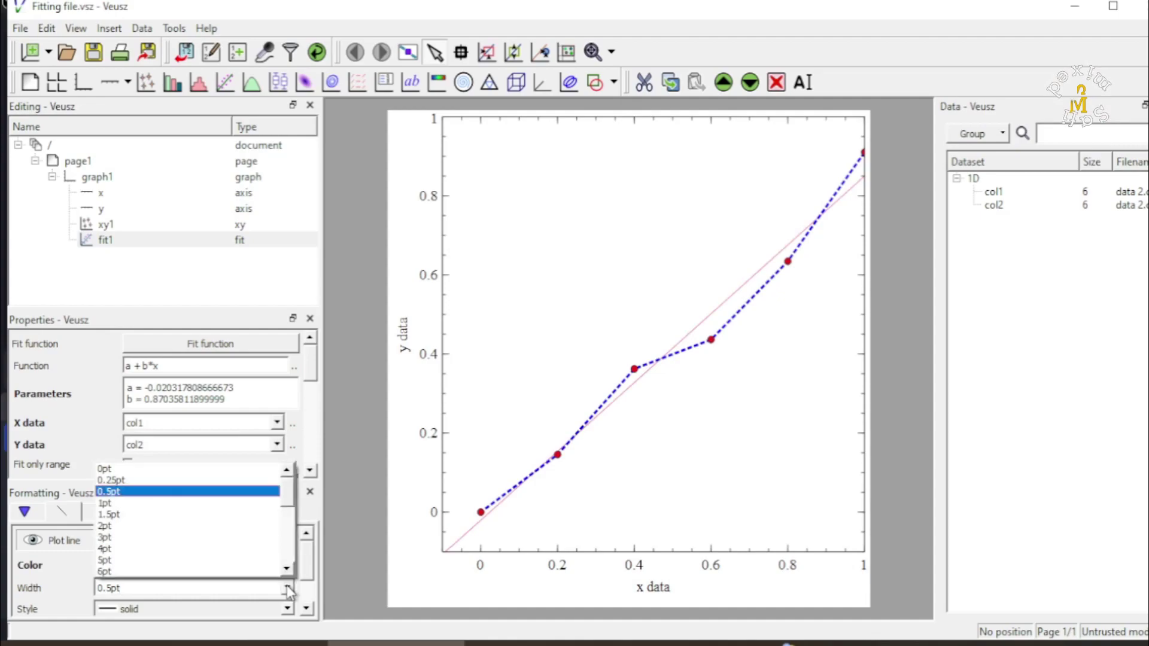
click(137, 538)
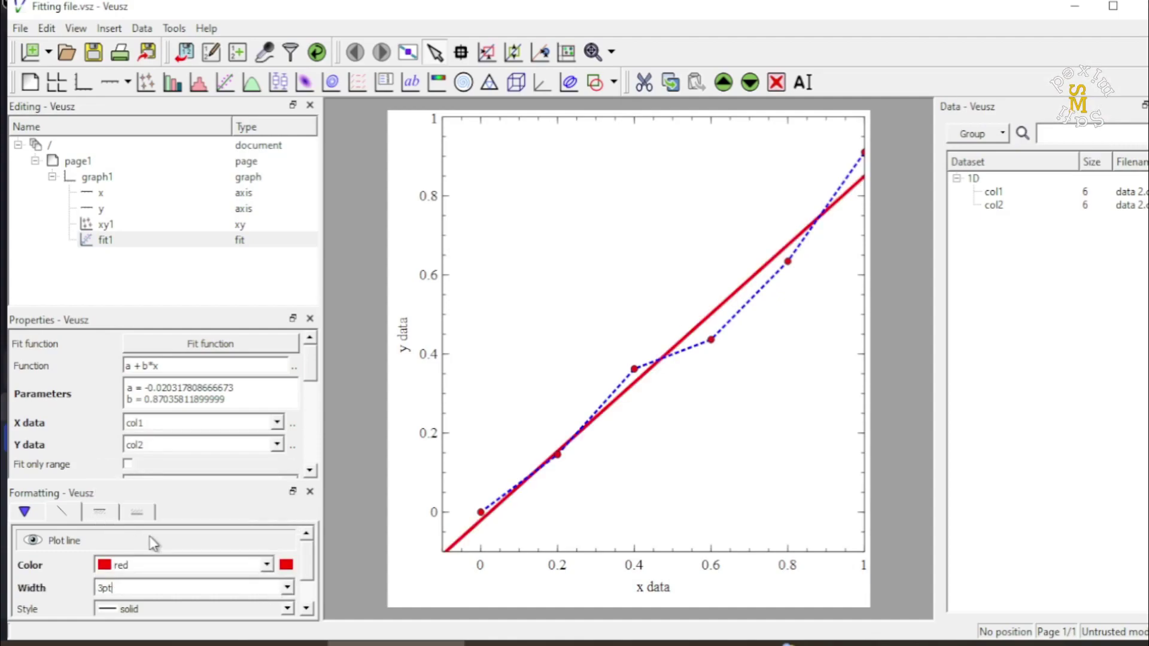
scroll(311, 571, down, 2)
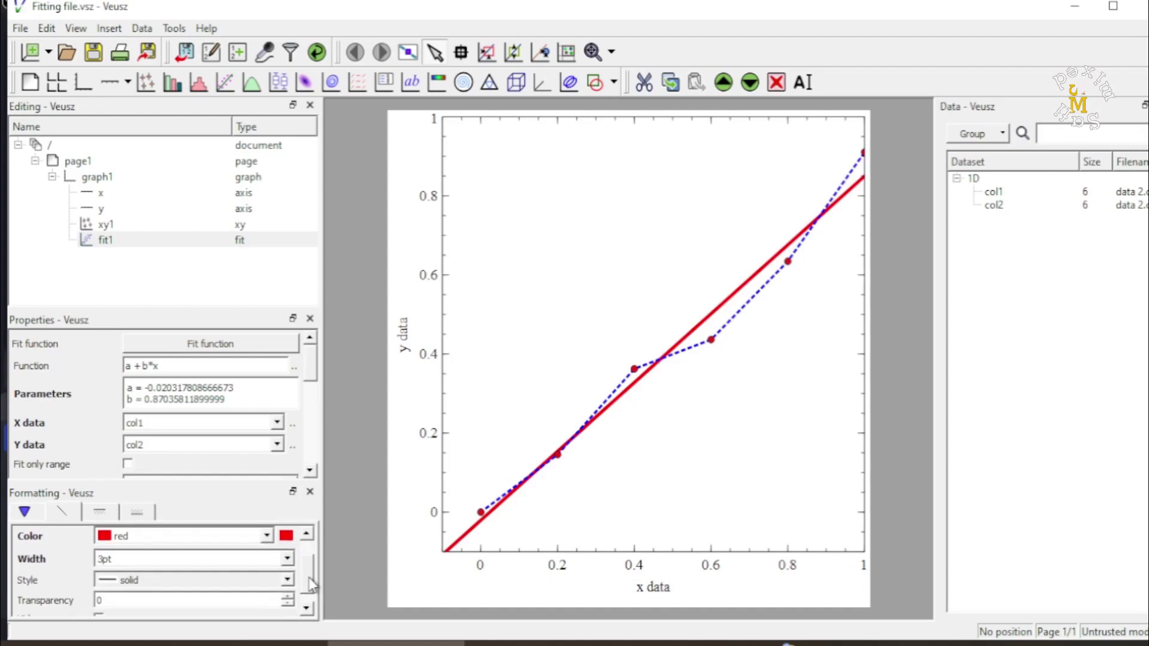
scroll(310, 571, up, 2)
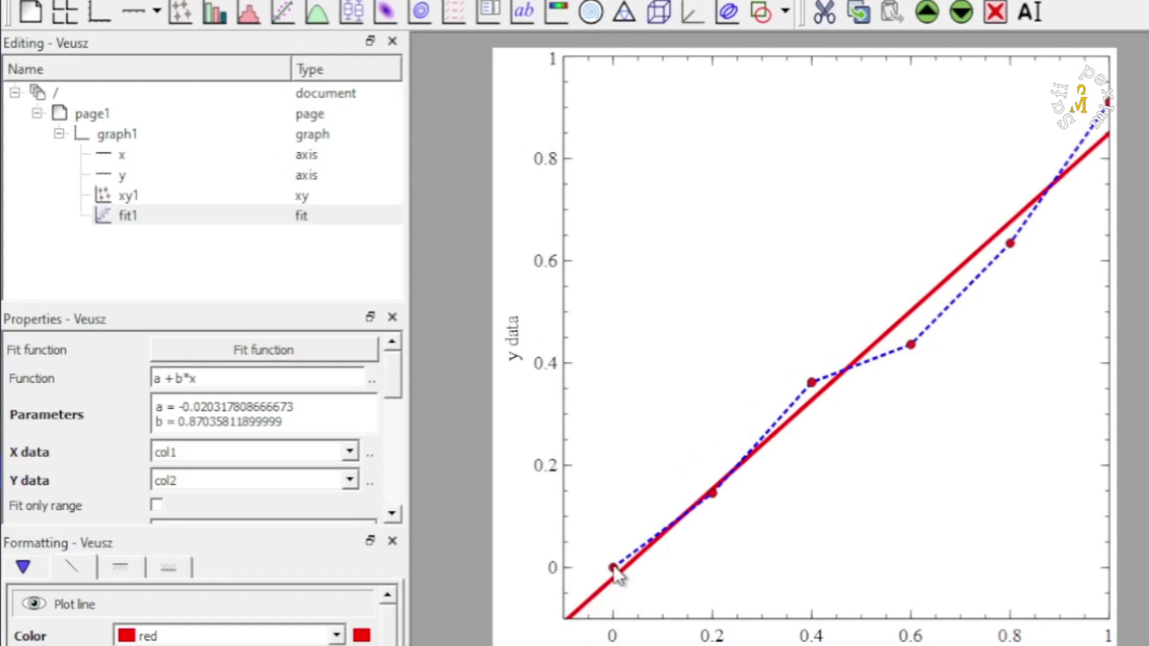
Step: Clear the automatic minimum of fit1's fit range in its properties
drag(392, 375, 396, 465)
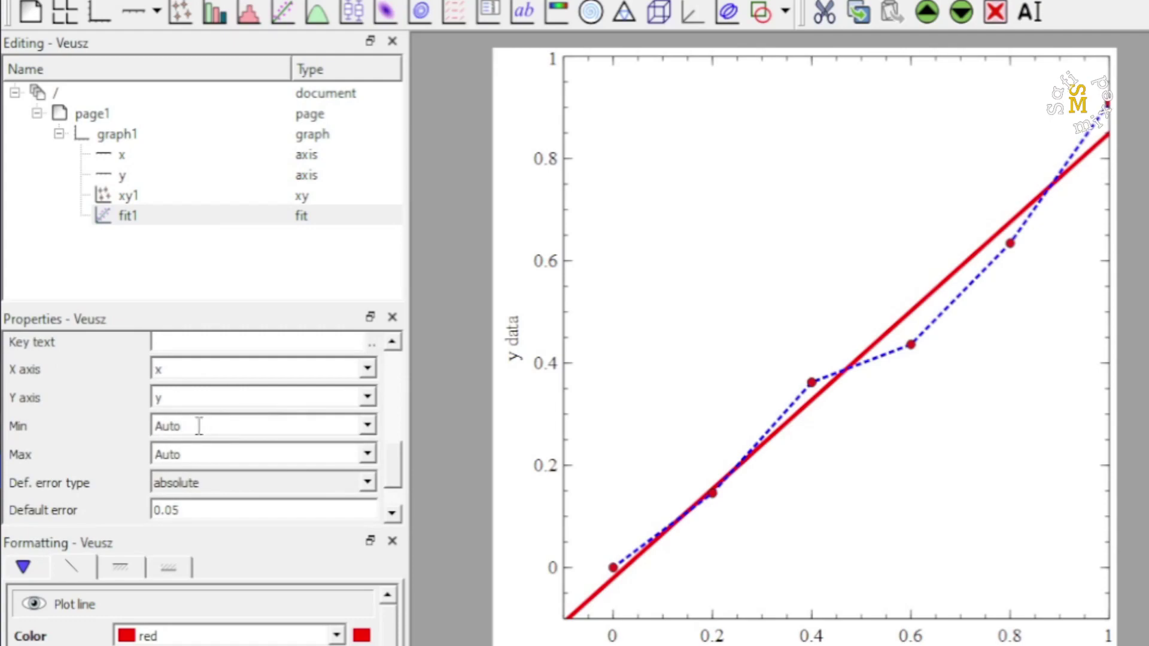
key(BackSpace)
key(BackSpace)
key(BackSpace)
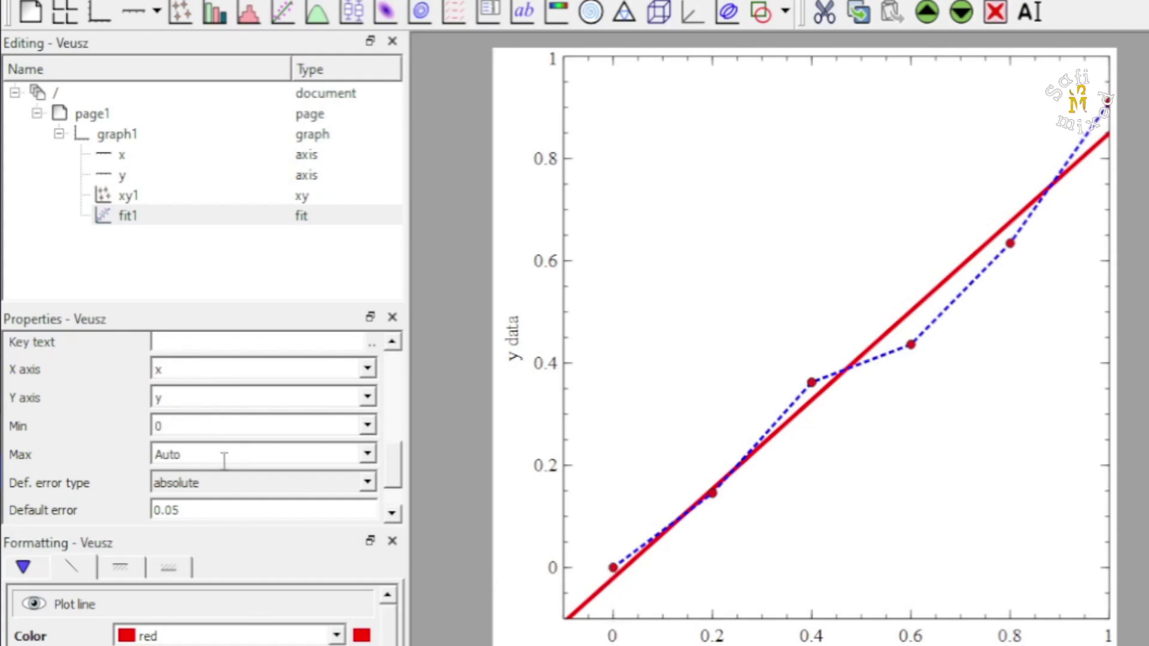
drag(395, 466, 399, 389)
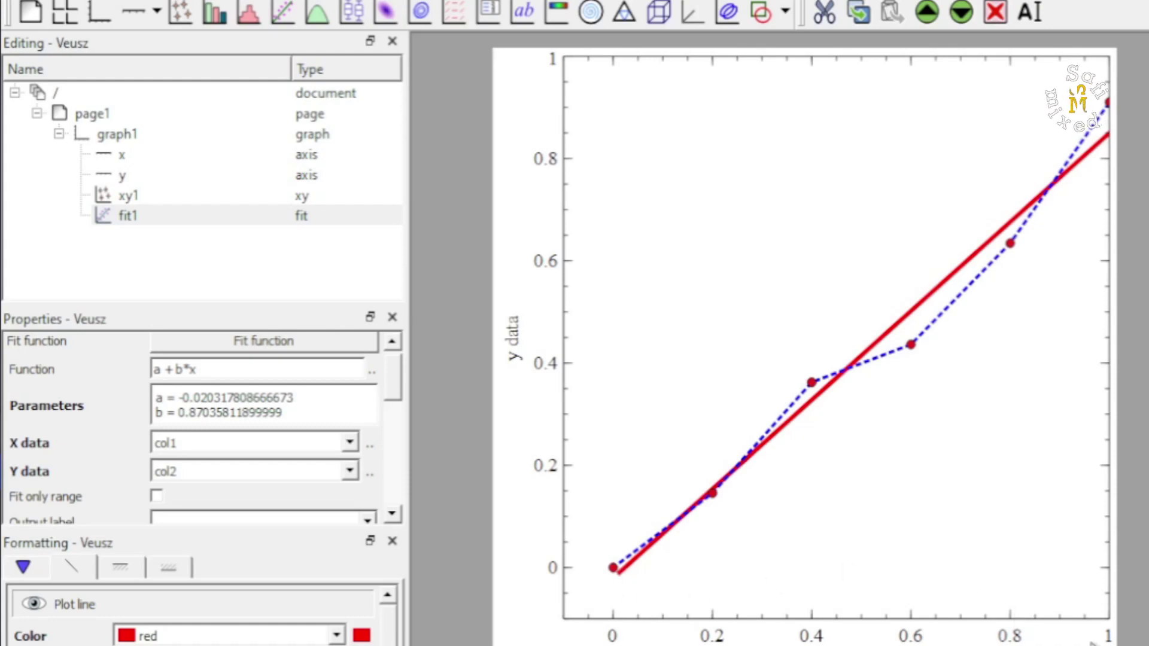
Step: Change the x axis maximum from Auto to 1.2 so it spans -0.1 to 1.2
click(105, 157)
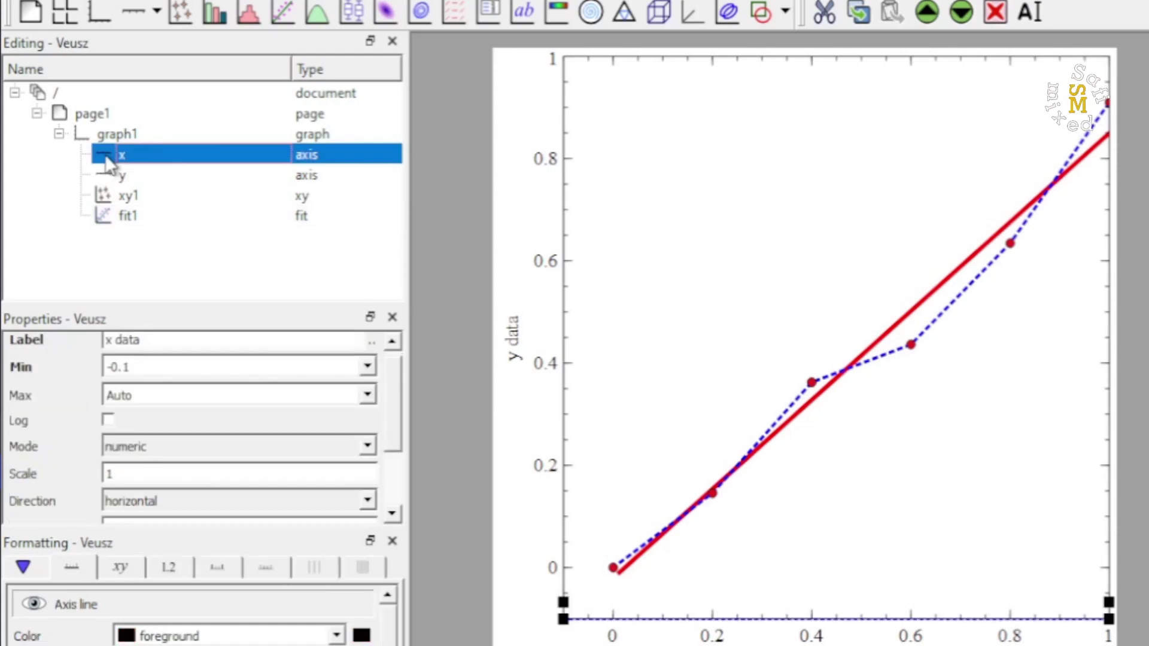
click(154, 395)
key(BackSpace)
key(BackSpace)
key(BackSpace)
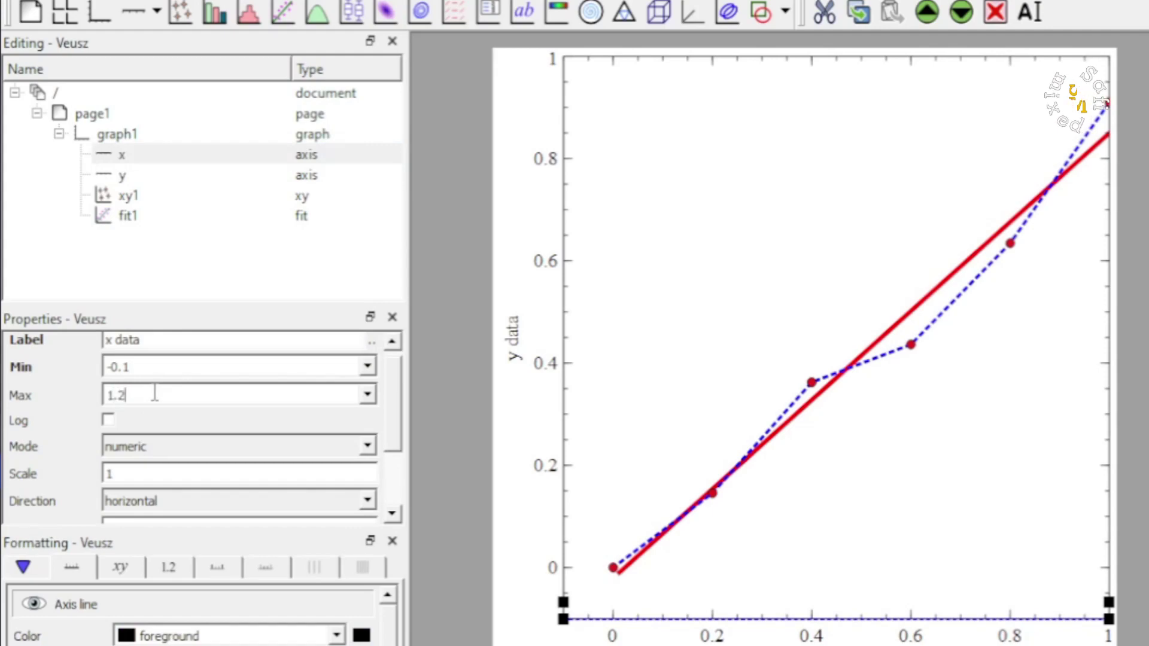
key(Return)
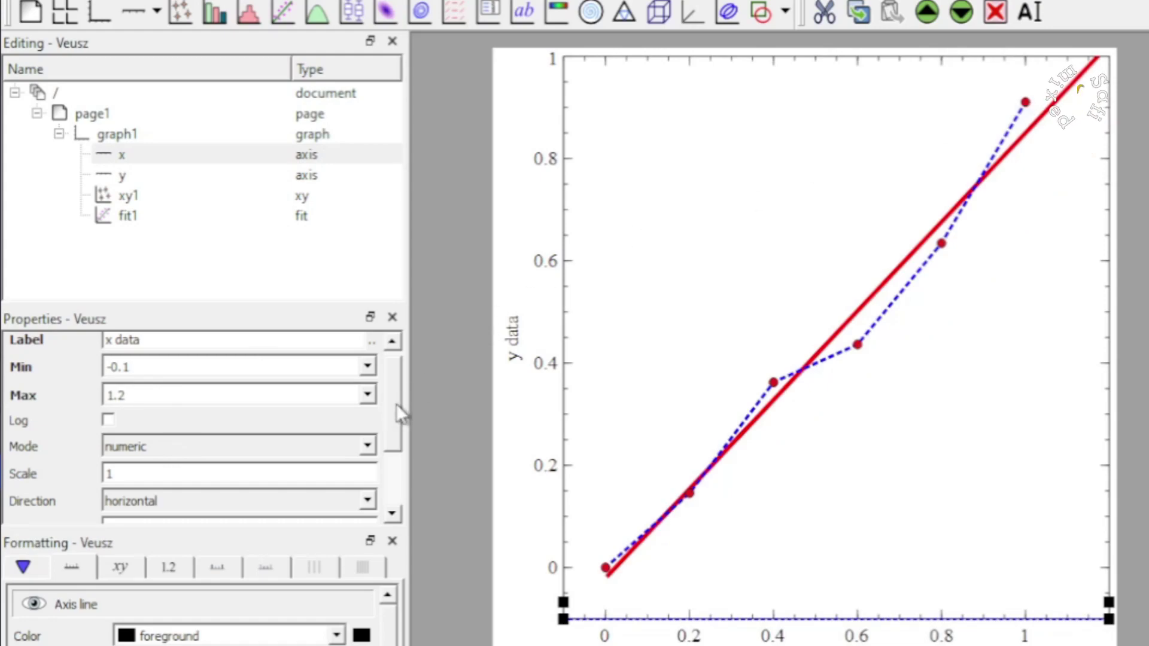
drag(396, 402, 403, 456)
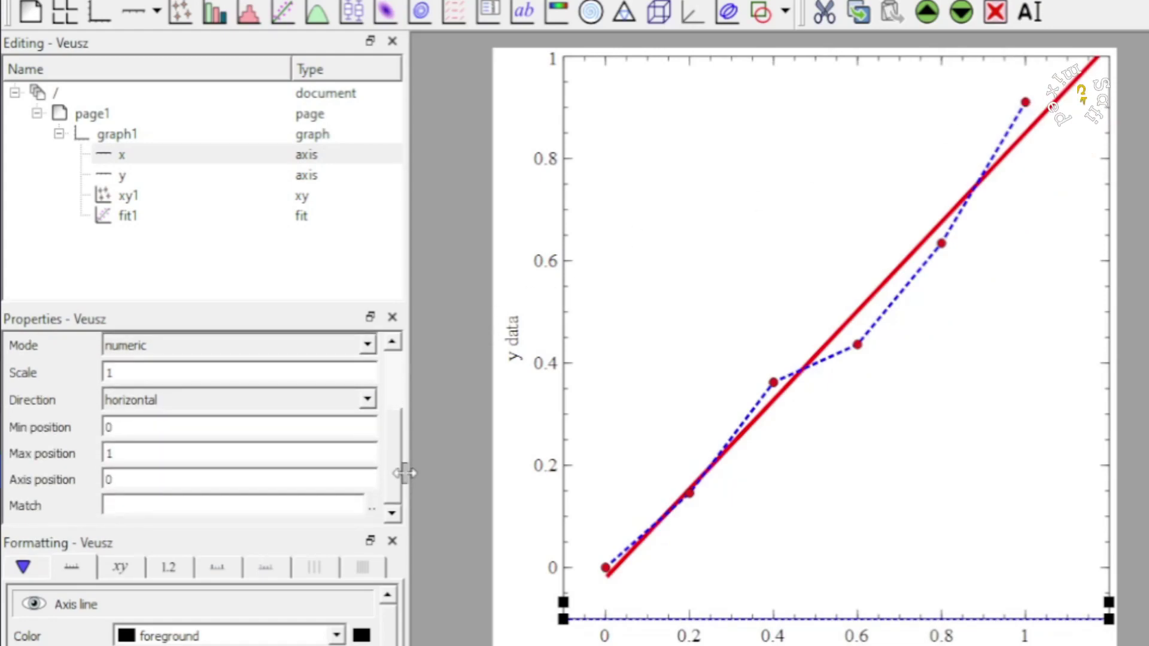
Step: Set fit1's default error type to relative and recompute the linear fit
click(129, 218)
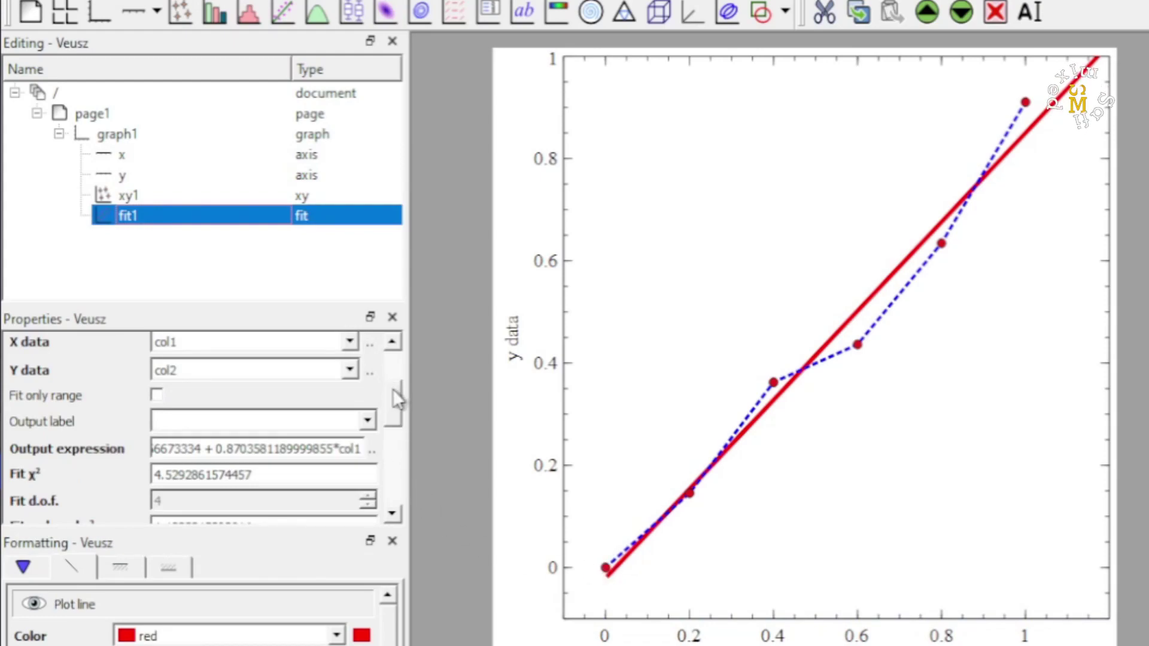
drag(393, 389, 405, 457)
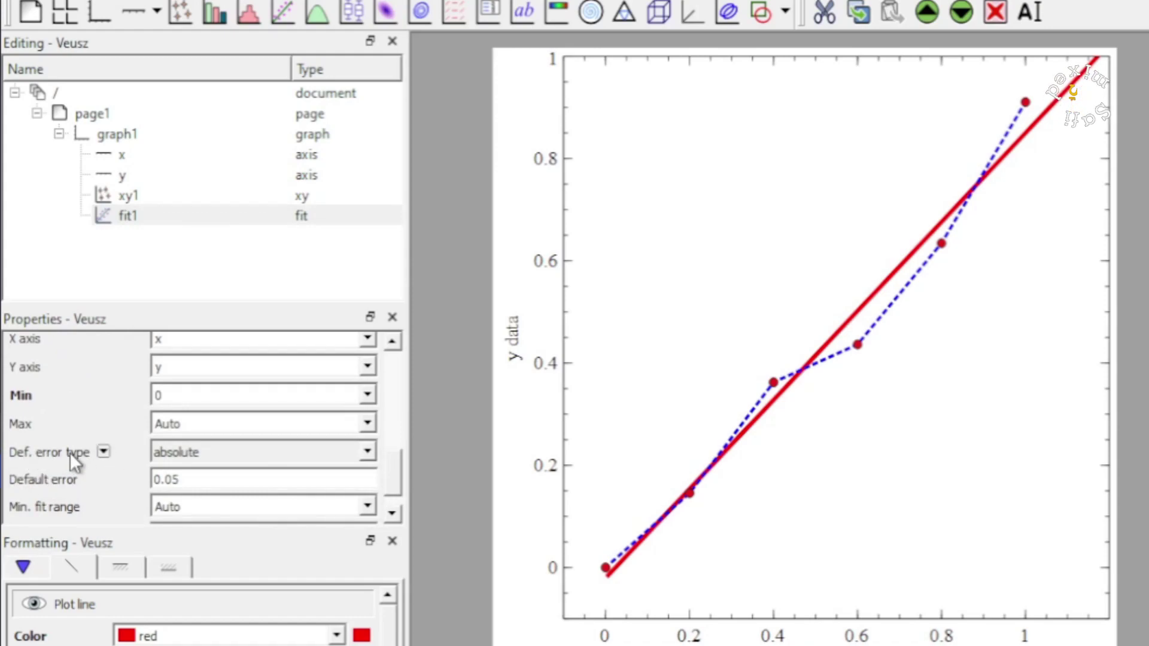
click(367, 452)
click(277, 489)
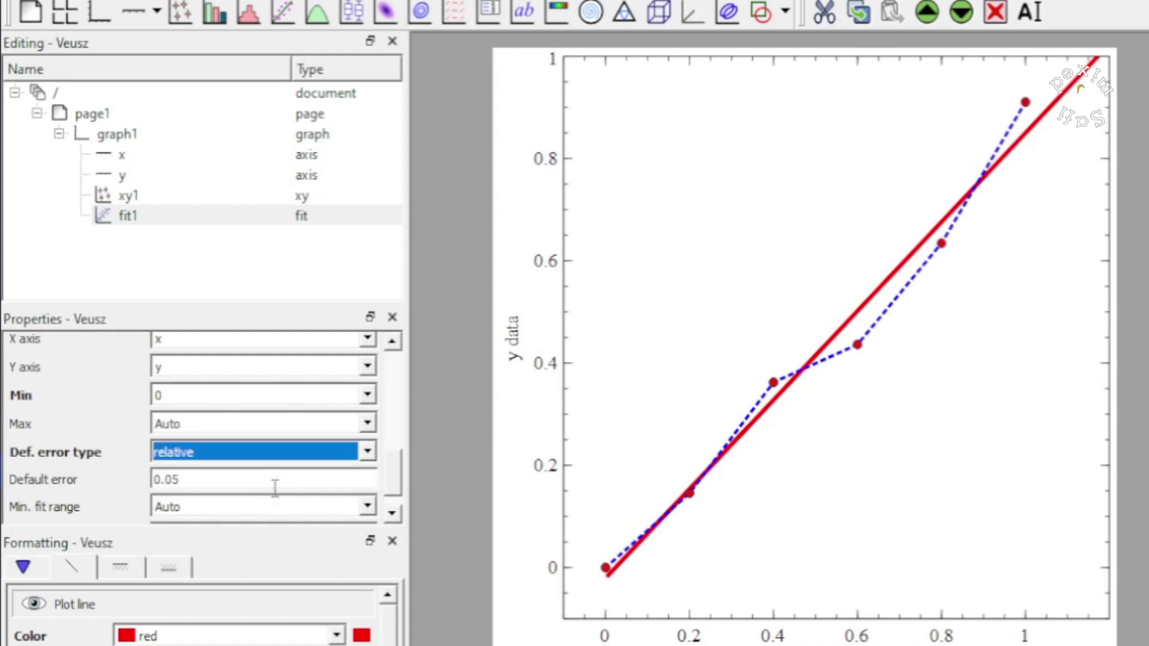
drag(402, 488, 402, 367)
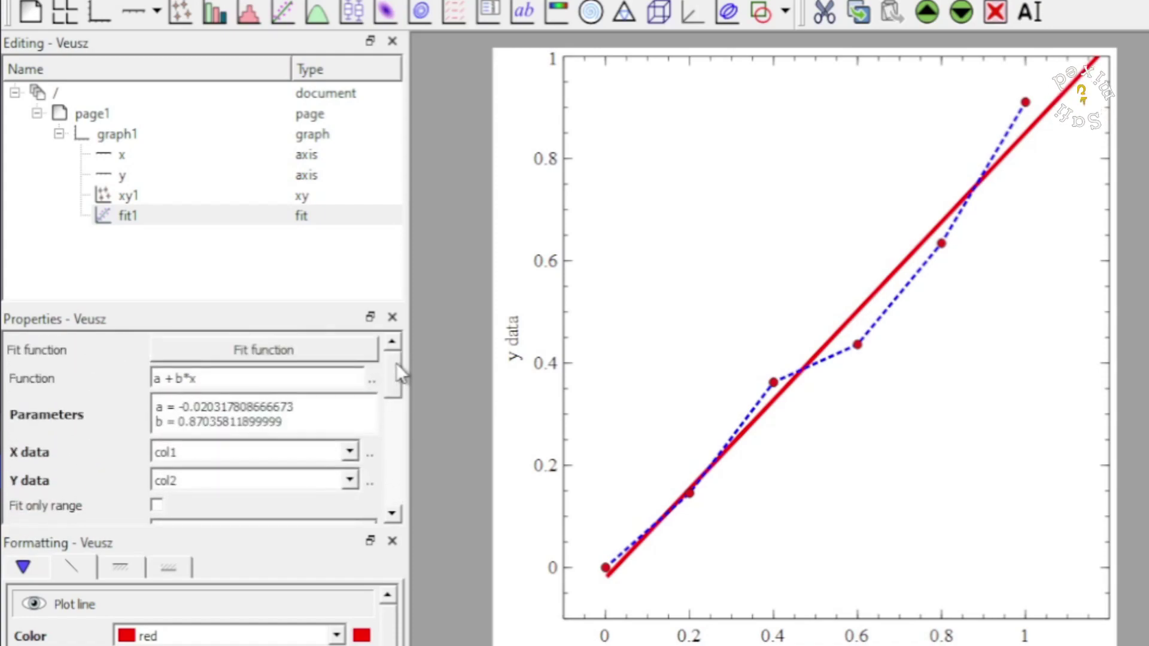
click(280, 348)
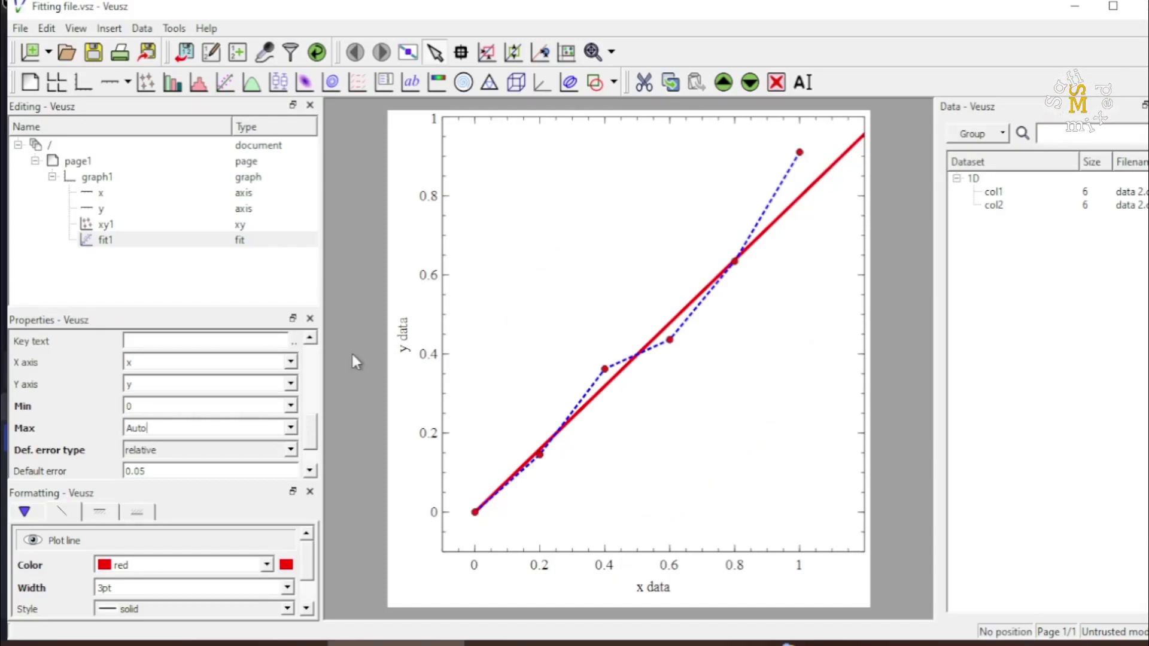
Step: Set fit1's range maximum to 1.1 so the red line ends at x = 1.1
drag(310, 439, 313, 458)
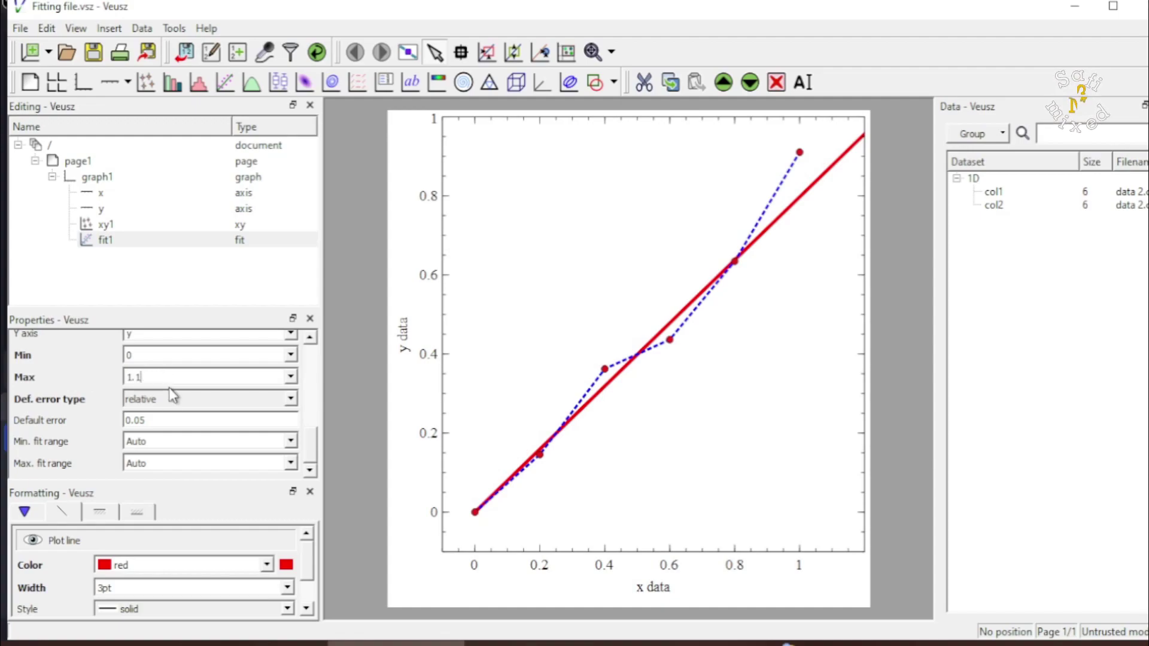
click(178, 355)
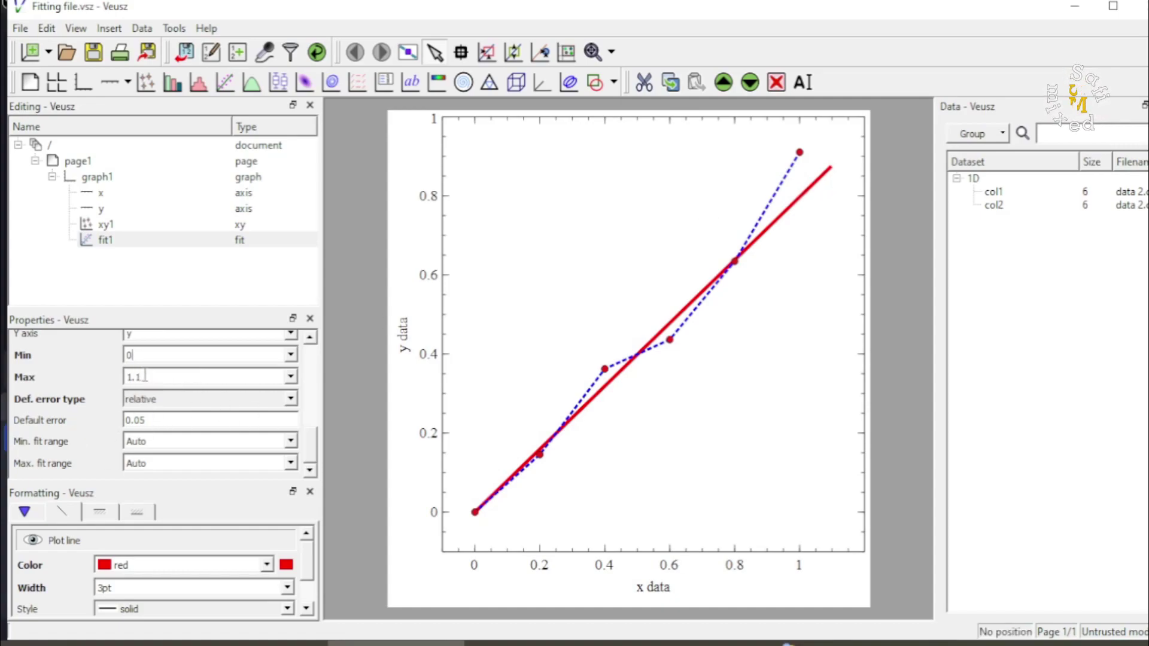
click(195, 263)
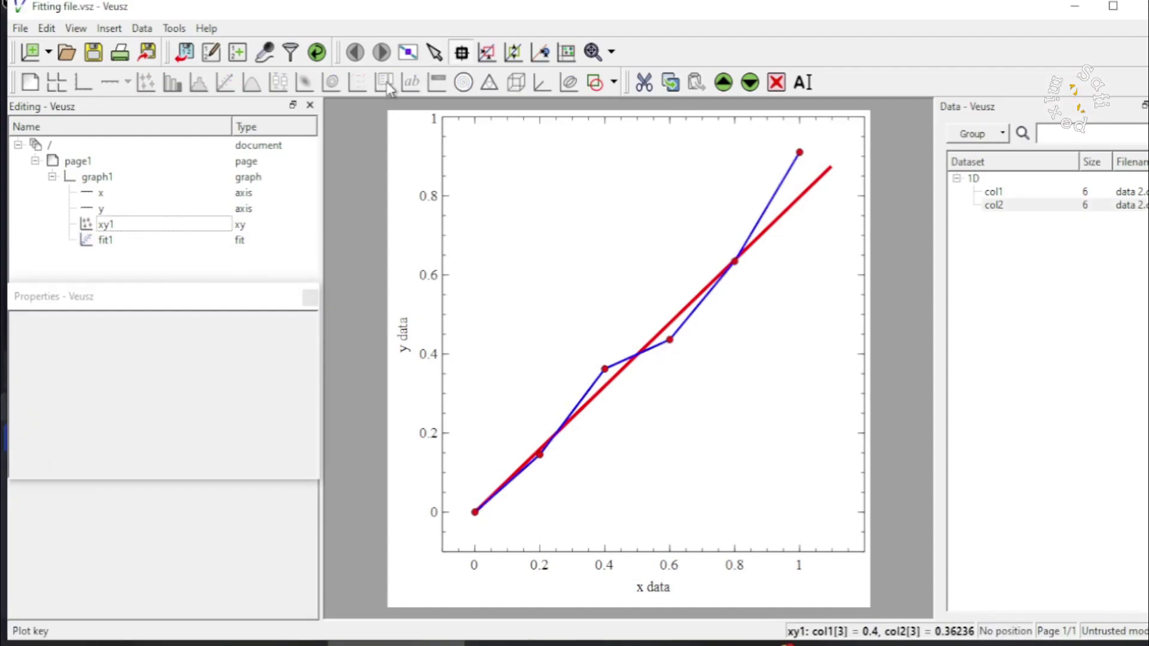
Step: Insert a plot key and give the xy1 series the key text 'data'
click(104, 224)
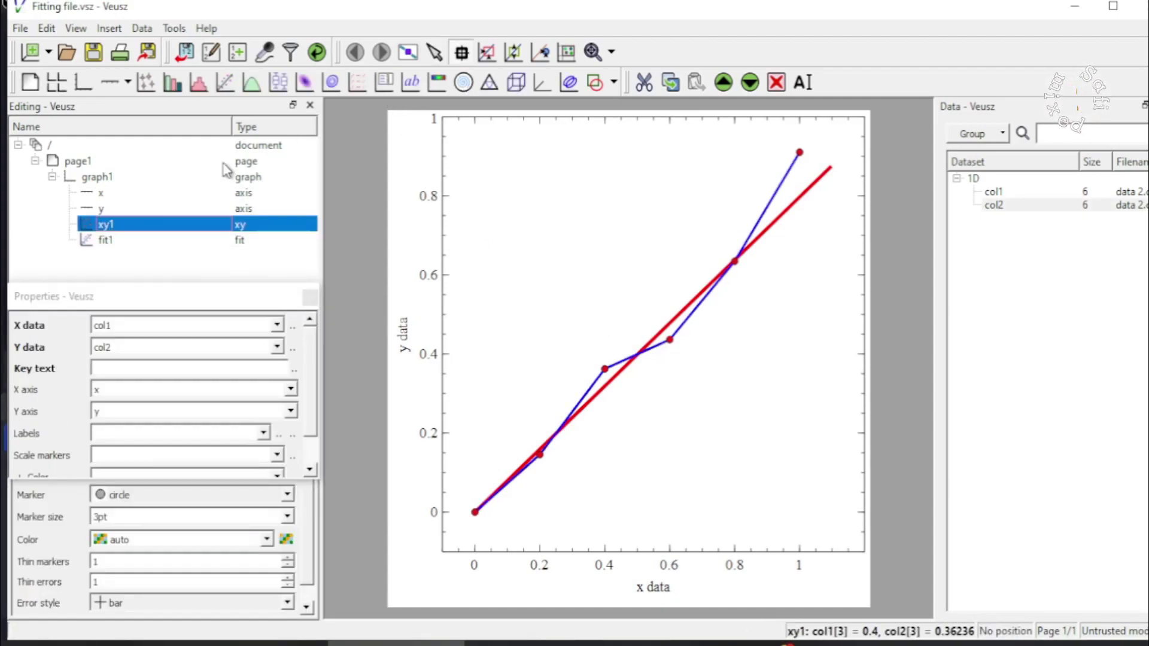
click(383, 84)
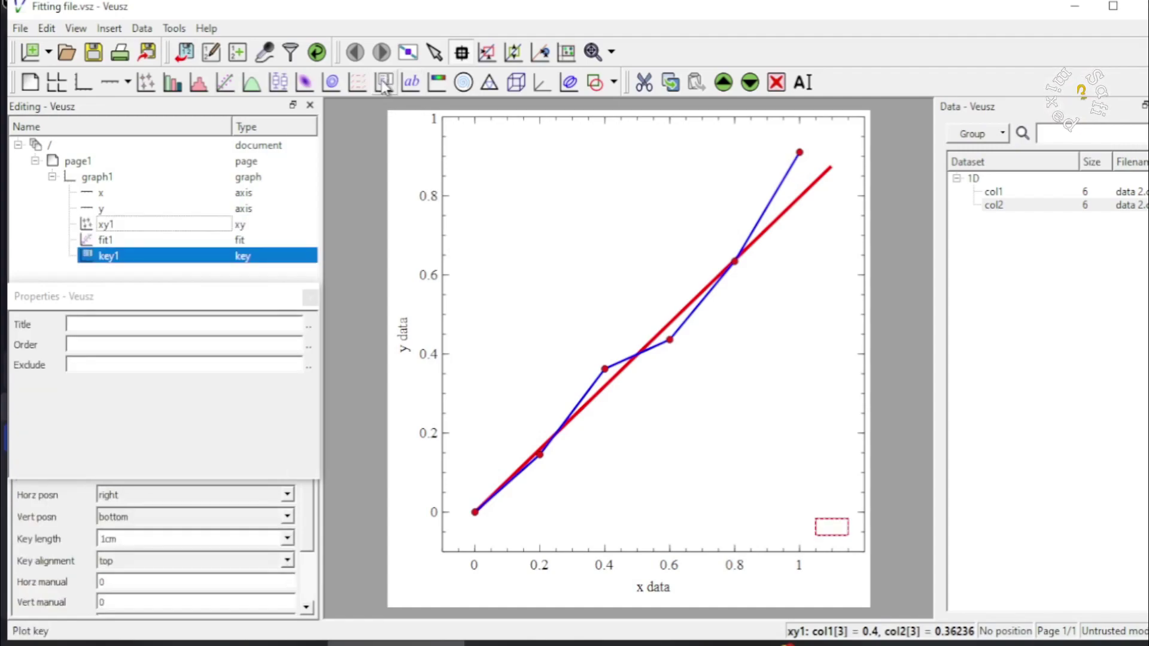
click(106, 226)
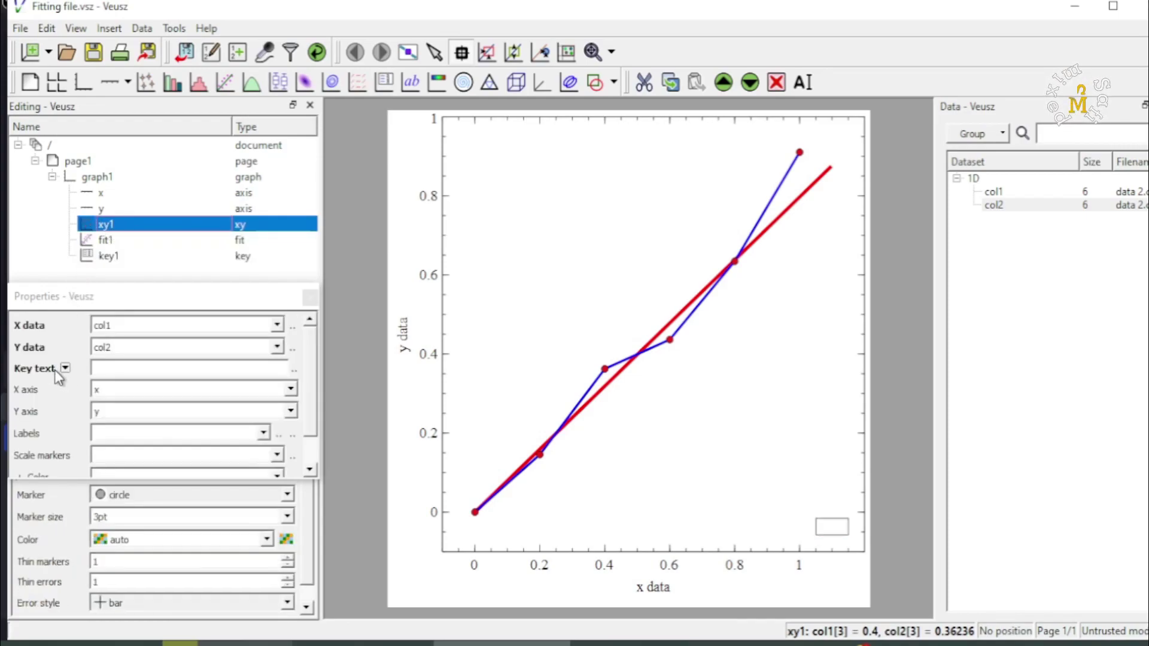
click(108, 367)
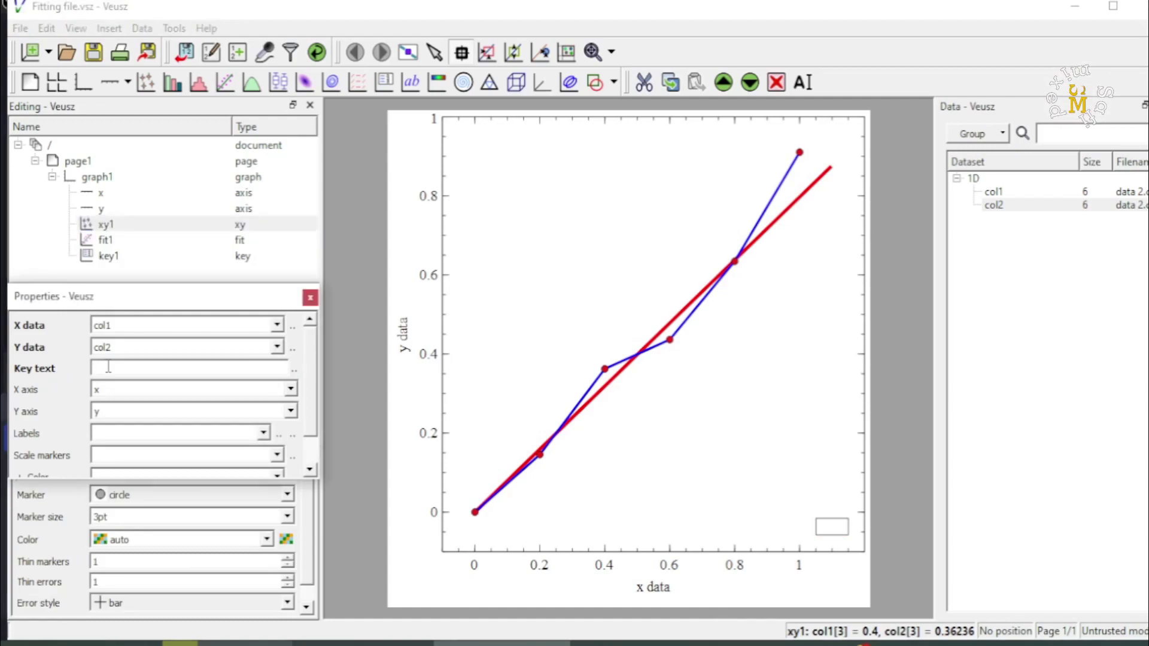
click(143, 389)
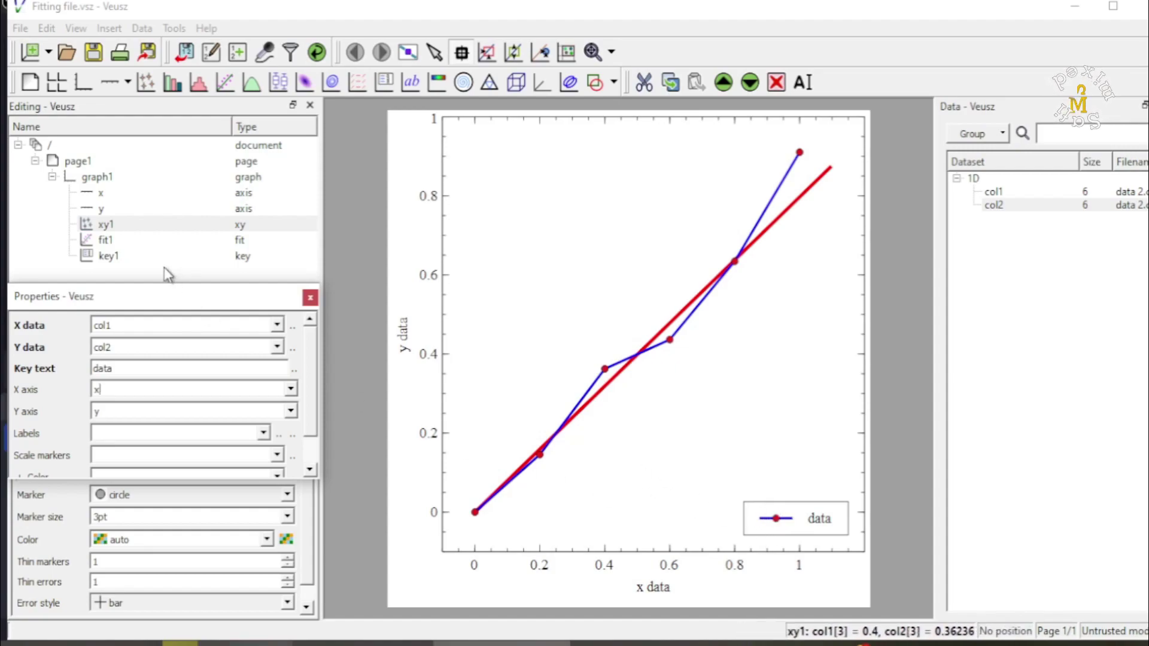
Step: Give fit1 the key text 'Fitting' so it appears under 'data' in the legend
click(113, 239)
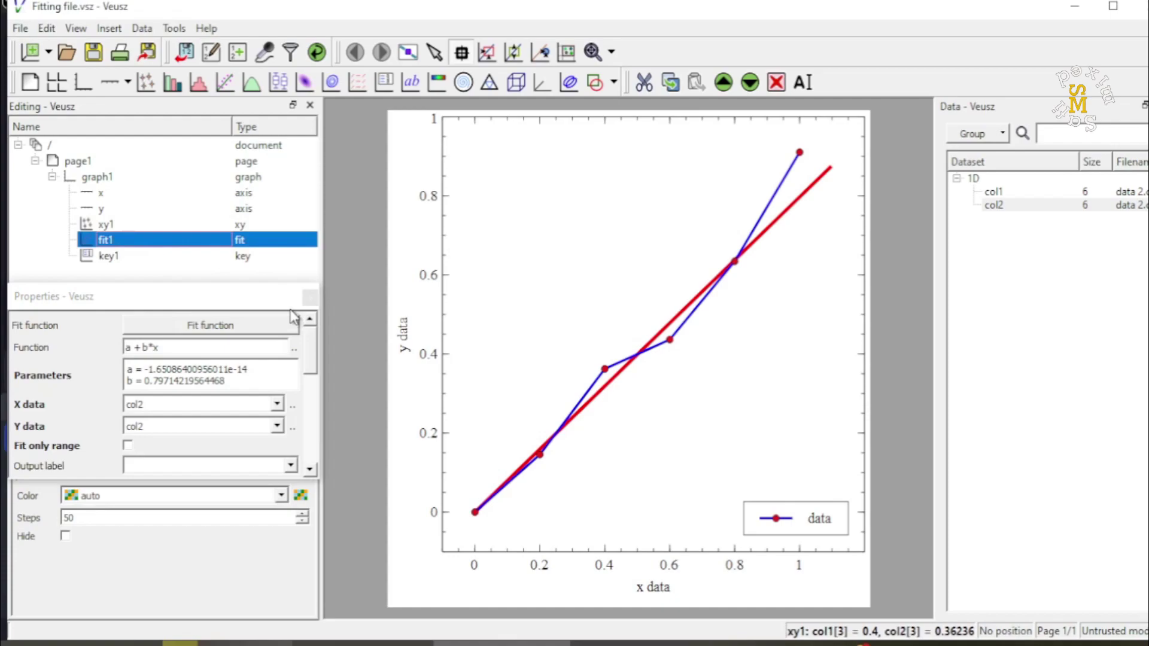
drag(314, 354, 317, 401)
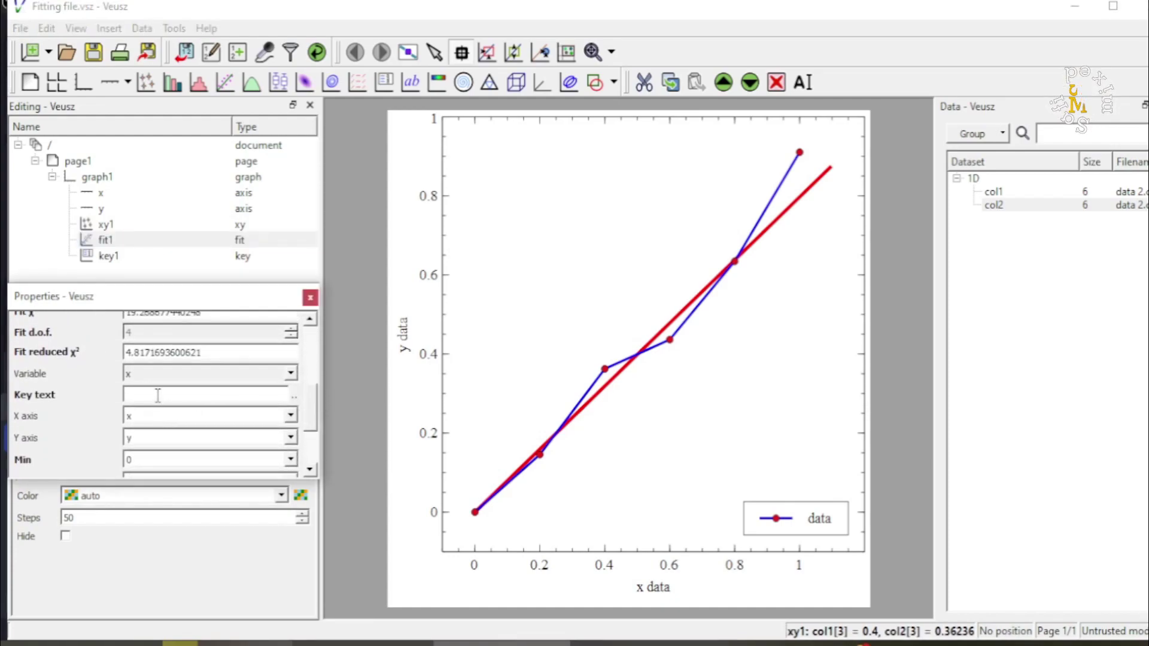
scroll(153, 400, down, 1)
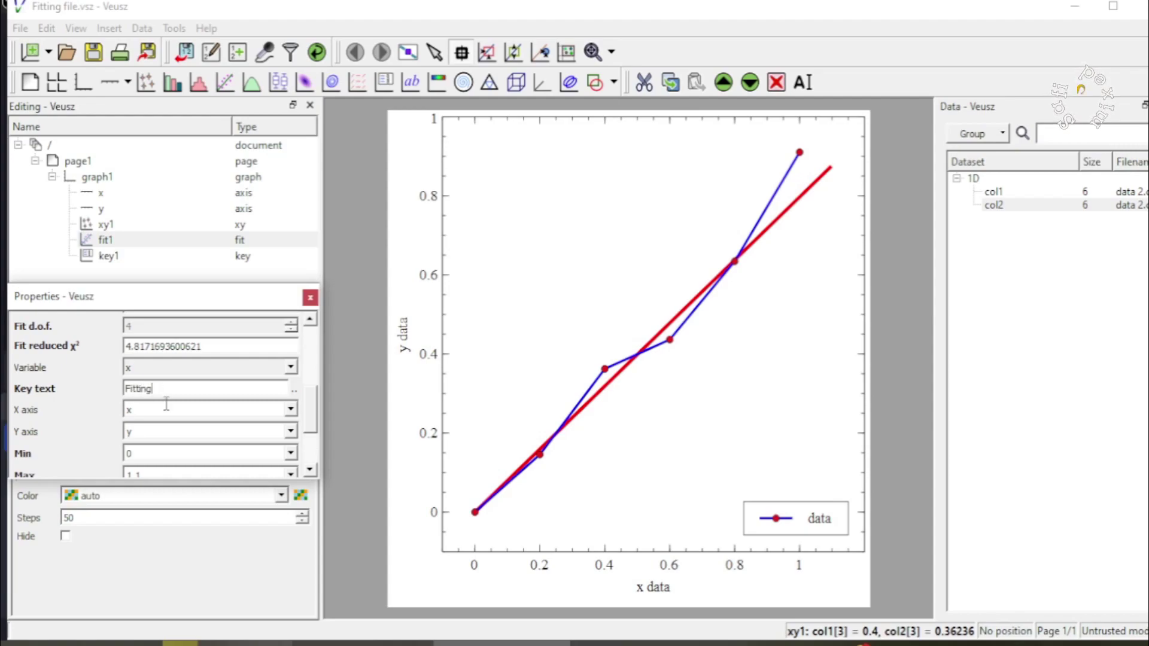
click(167, 405)
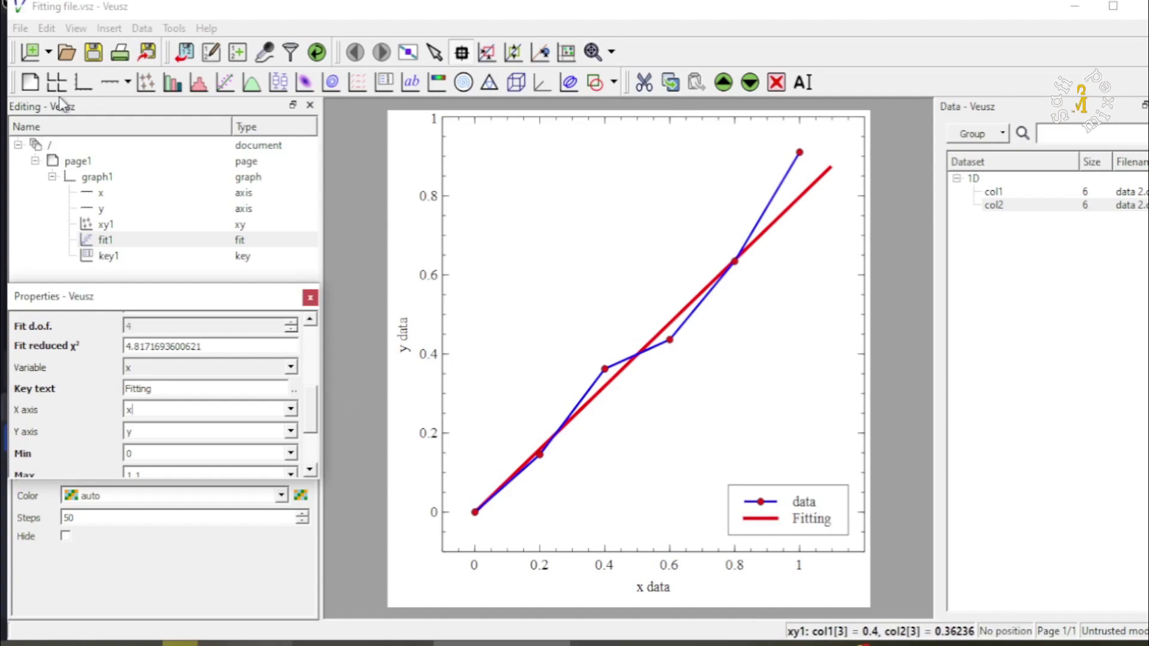
click(462, 434)
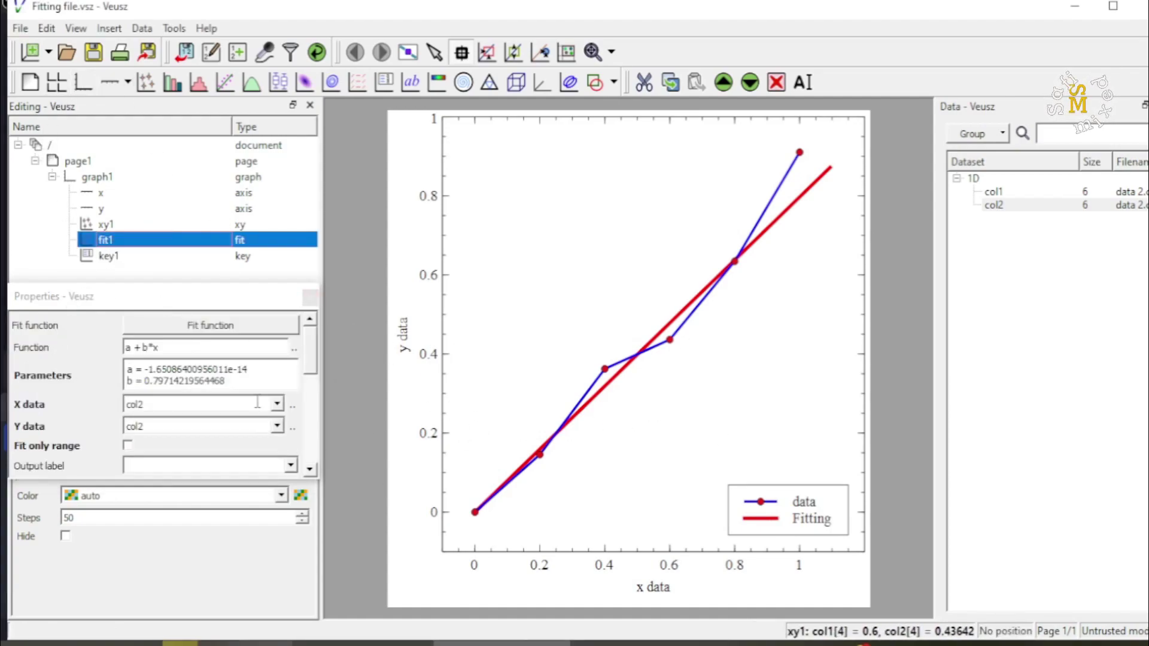
Step: Drag the key1 legend box from the bottom right to the plot's upper left
click(108, 258)
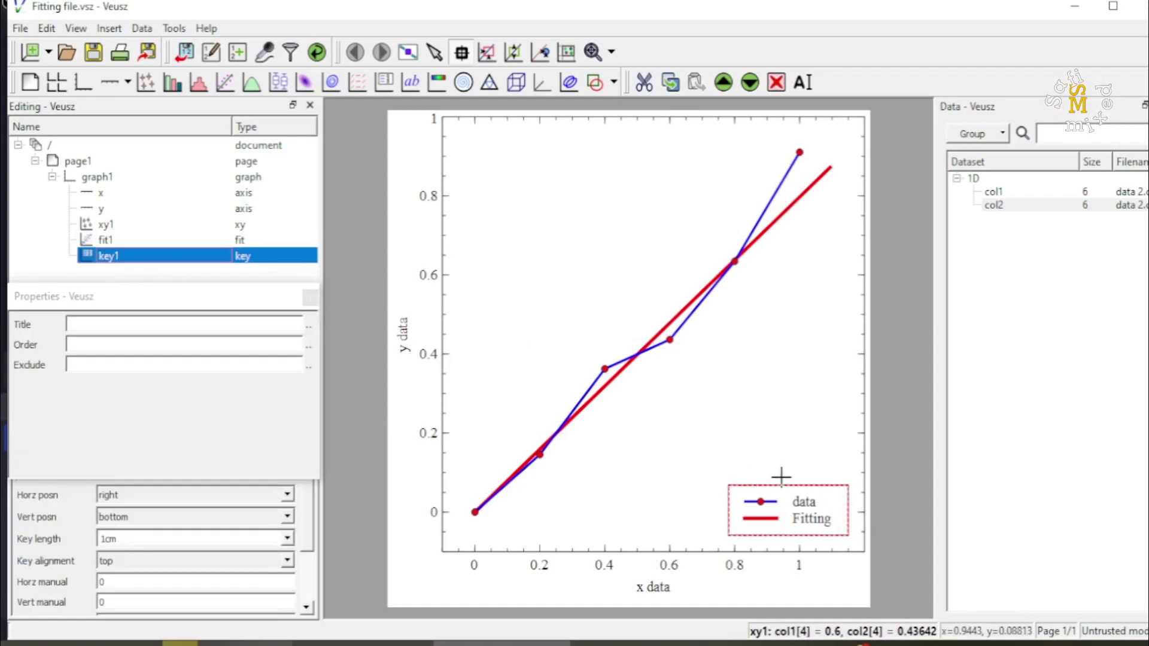
drag(783, 482, 542, 203)
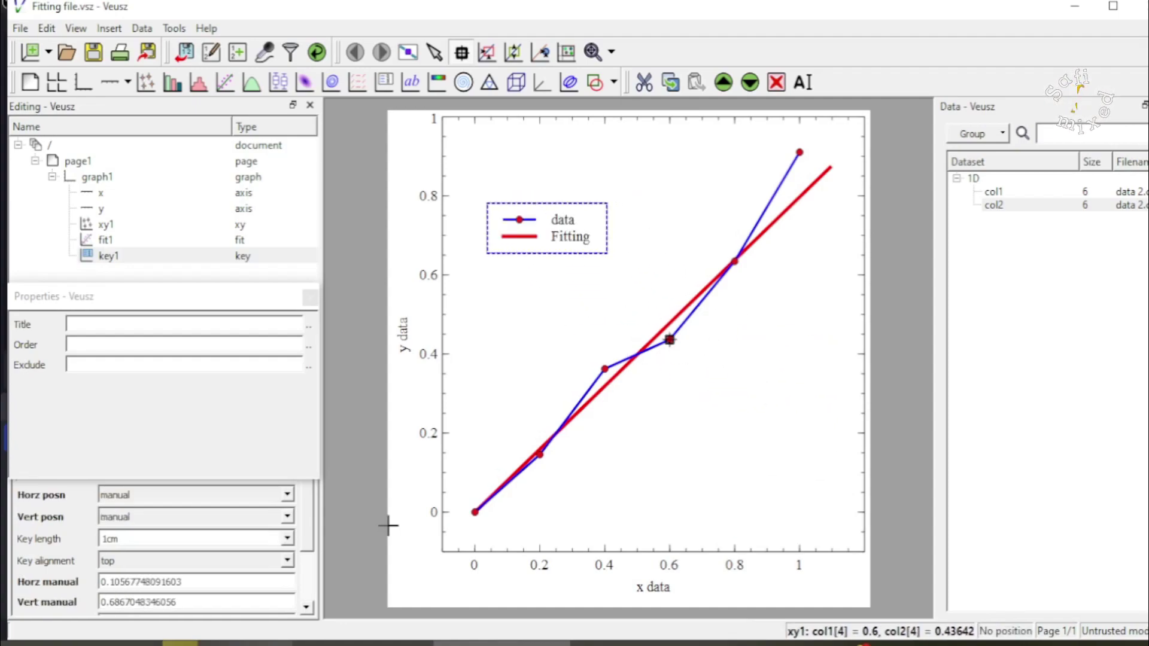